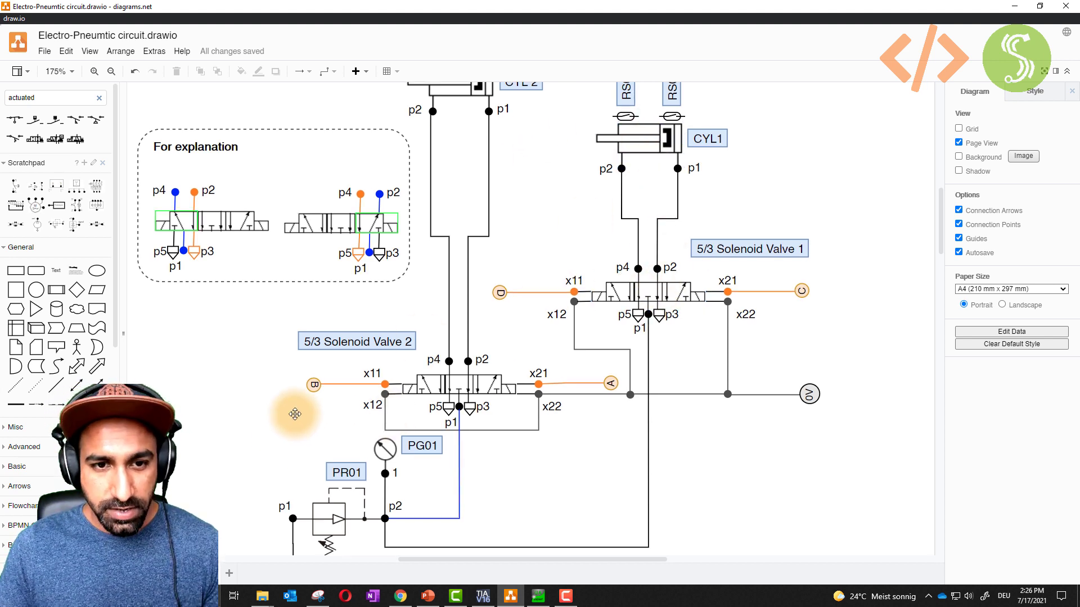
{"action": "scroll", "coordinate": [632, 356], "scroll_direction": "down", "scroll_amount": 3}
{"action": "scroll", "coordinate": [632, 356], "scroll_direction": "left", "scroll_amount": 2}
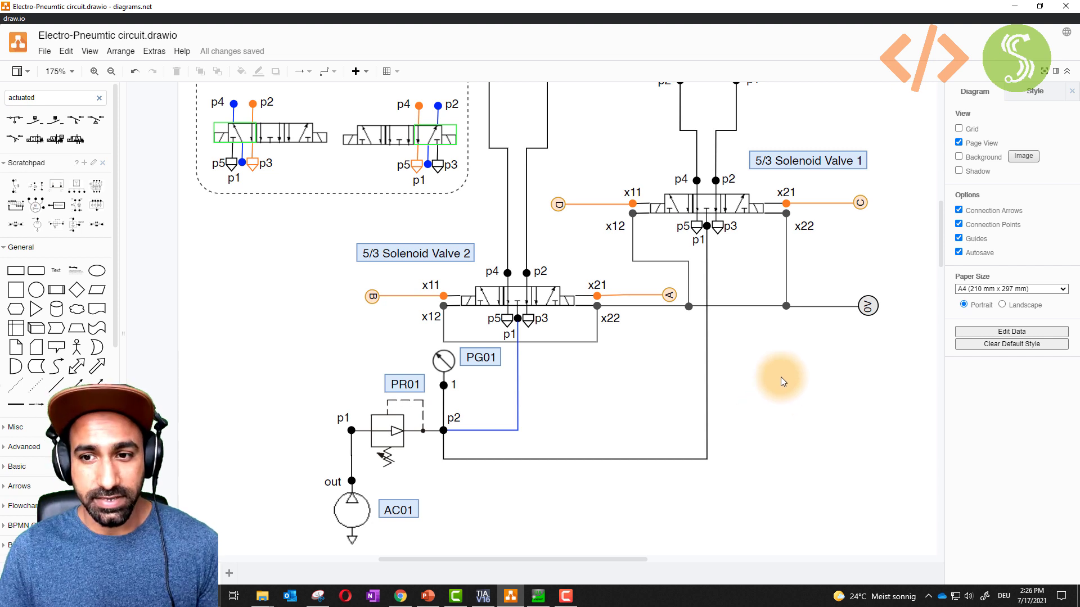
{"action": "scroll", "coordinate": [781, 377], "scroll_direction": "up", "scroll_amount": 3}
{"action": "scroll", "coordinate": [781, 376], "scroll_direction": "right", "scroll_amount": 2}
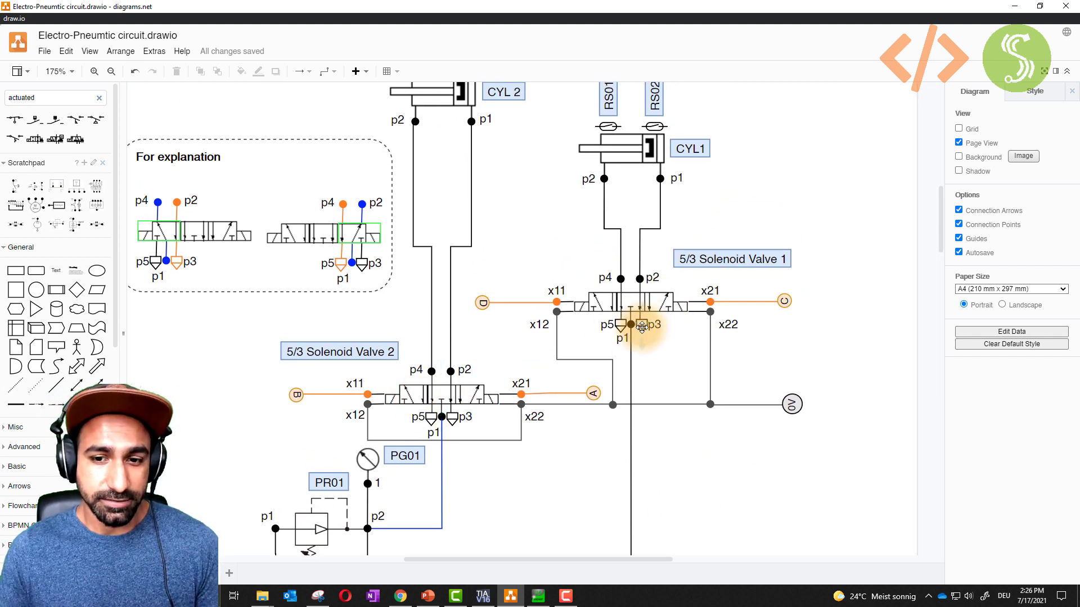
{"action": "scroll", "coordinate": [420, 346], "scroll_direction": "down", "scroll_amount": 10}
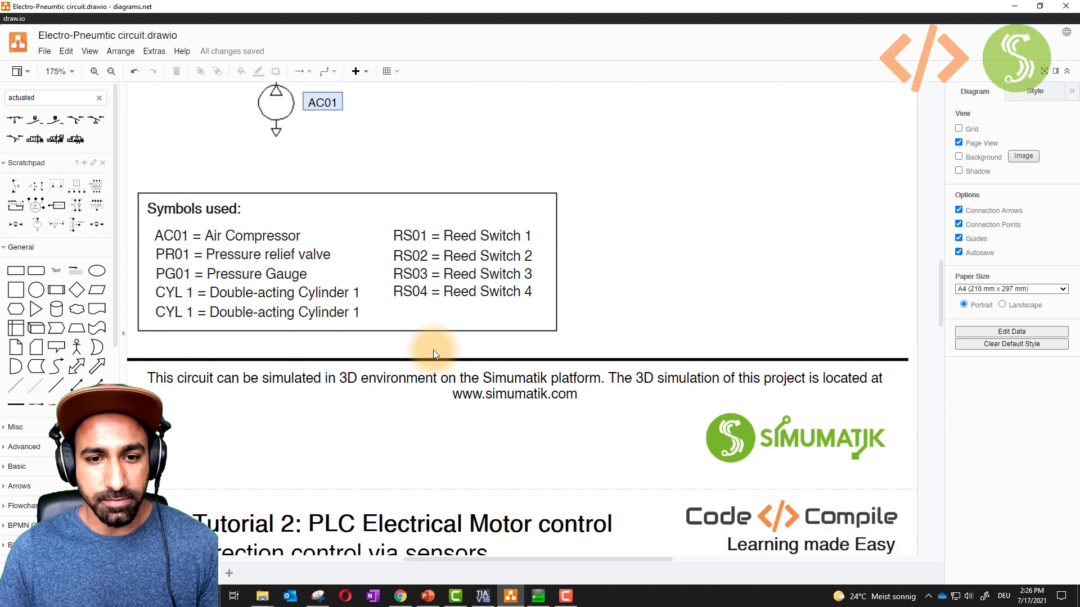
{"action": "scroll", "coordinate": [433, 354], "scroll_direction": "up", "scroll_amount": 10}
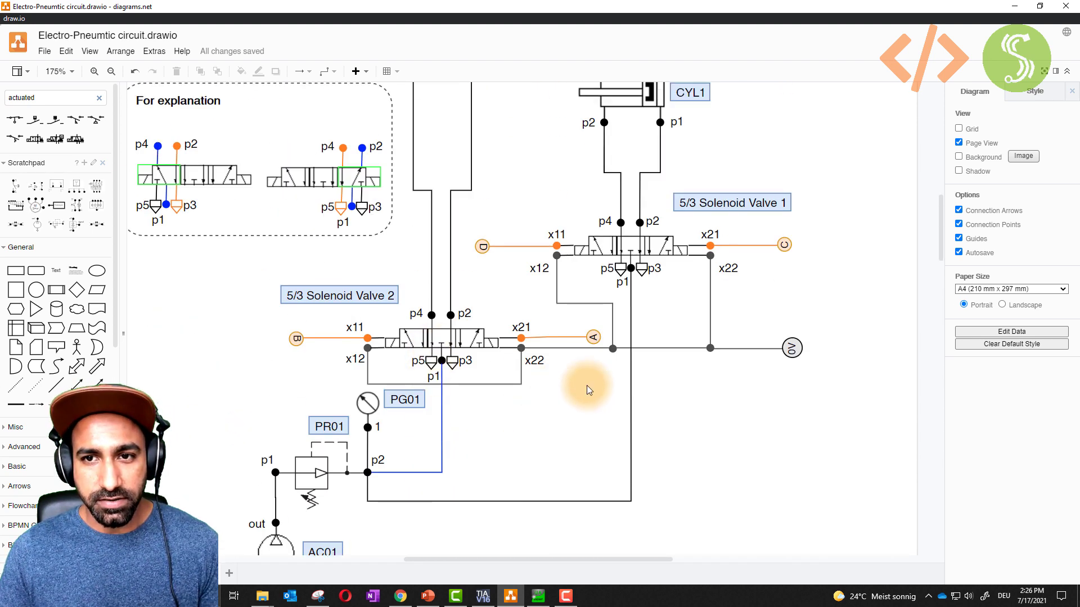
{"action": "scroll", "coordinate": [586, 386], "scroll_direction": "up", "scroll_amount": 2}
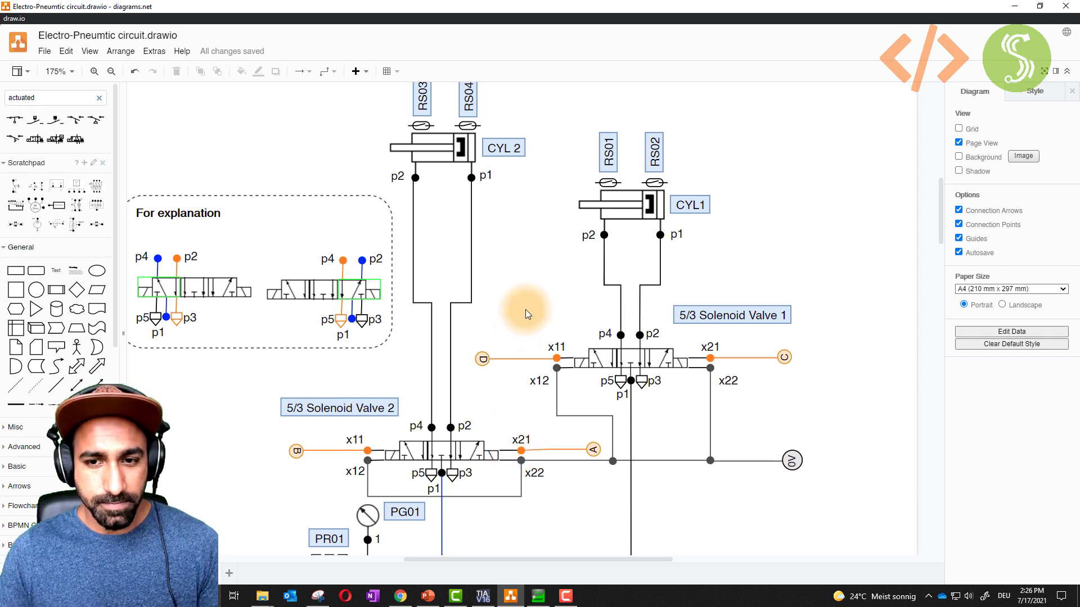
{"action": "scroll", "coordinate": [534, 304], "scroll_direction": "up", "scroll_amount": 2}
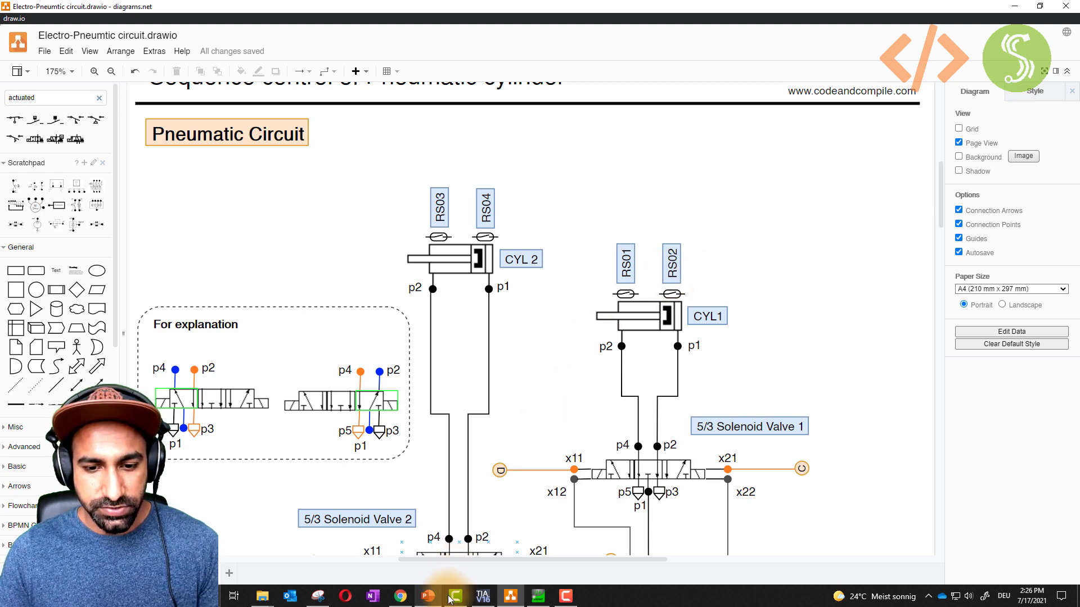
{"action": "left_click", "coordinate": [400, 596]}
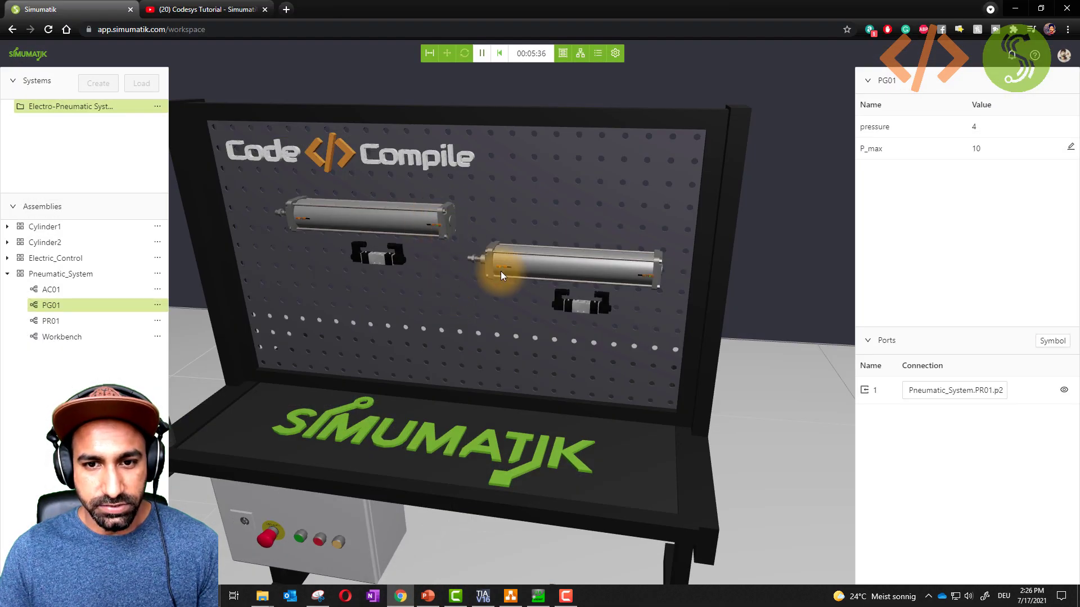
{"action": "scroll", "coordinate": [506, 268], "scroll_direction": "up", "scroll_amount": 2}
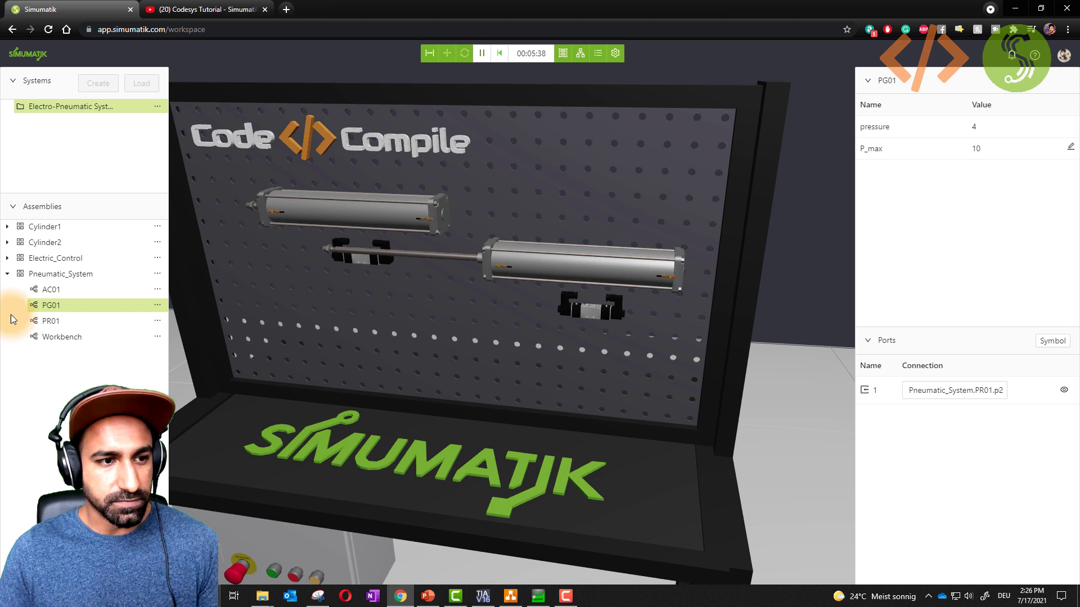
{"action": "left_click", "coordinate": [8, 259]}
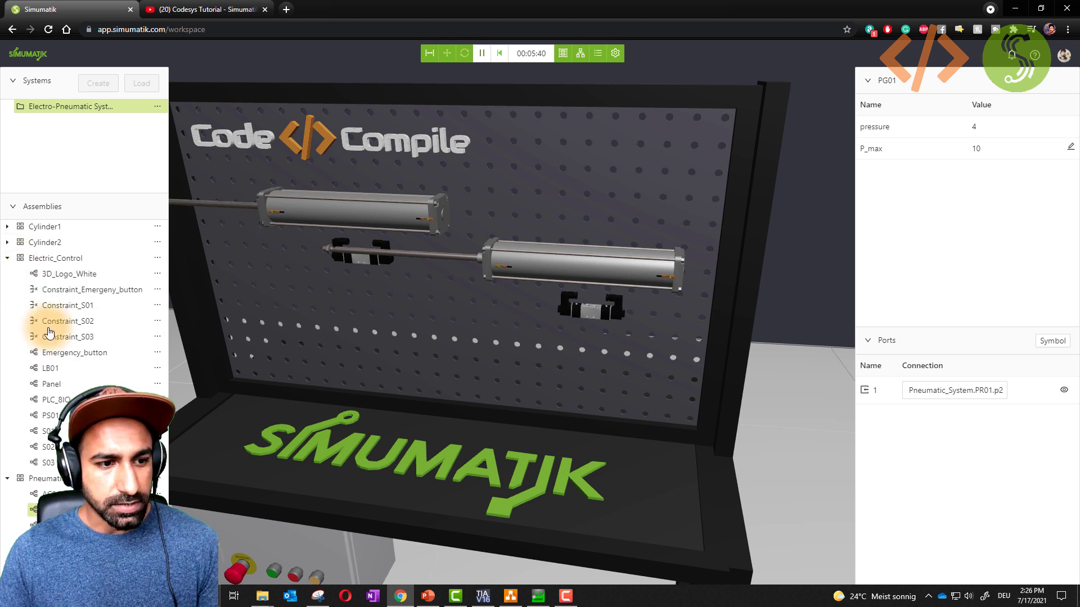
{"action": "left_click", "coordinate": [9, 260]}
{"action": "left_click", "coordinate": [8, 227]}
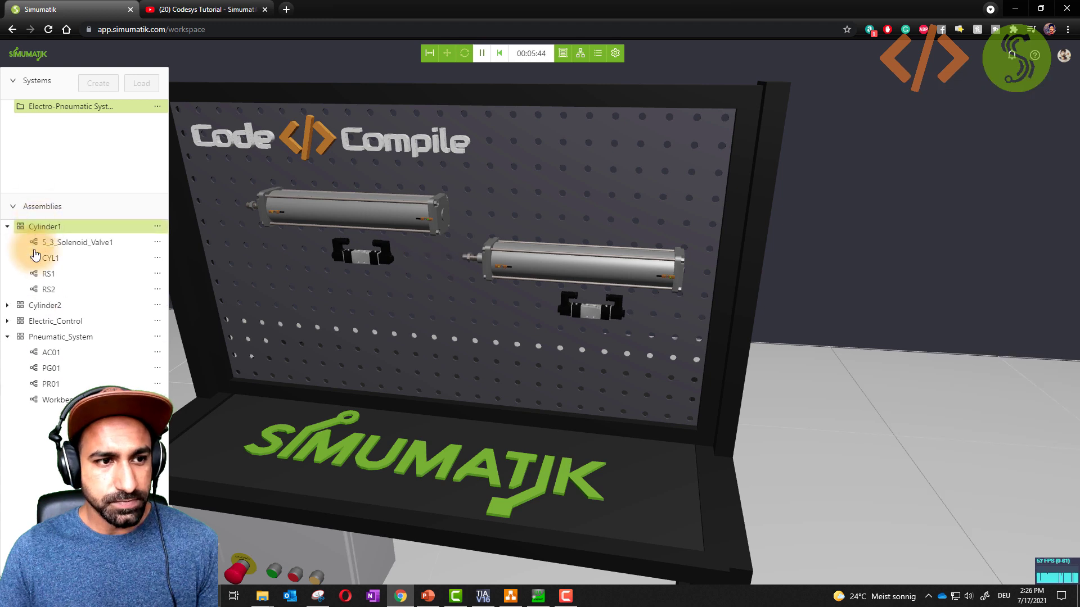
{"action": "left_click", "coordinate": [44, 307]}
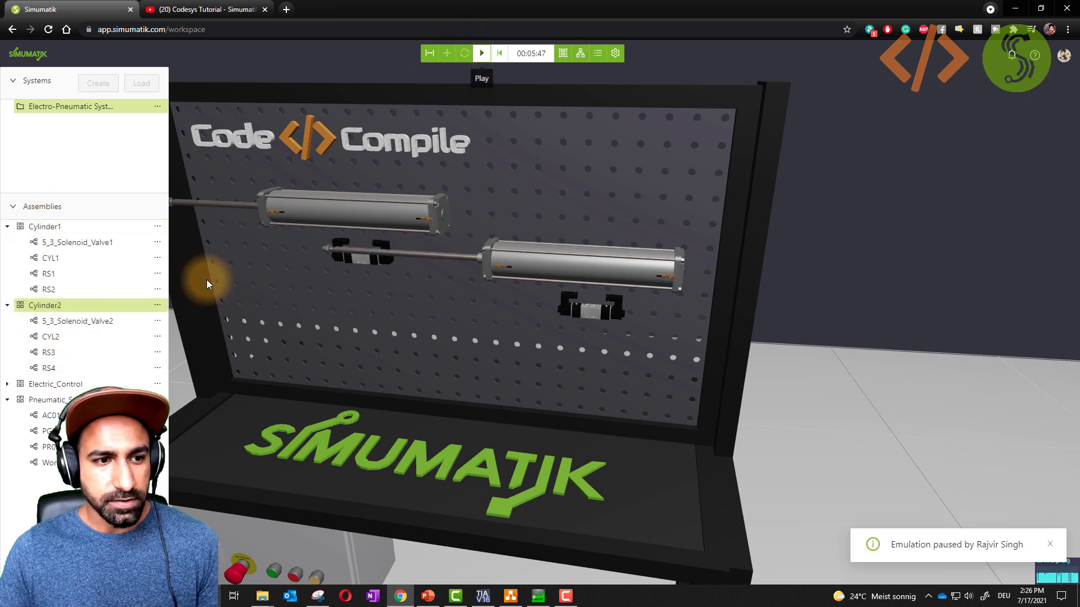
{"action": "left_click", "coordinate": [75, 324]}
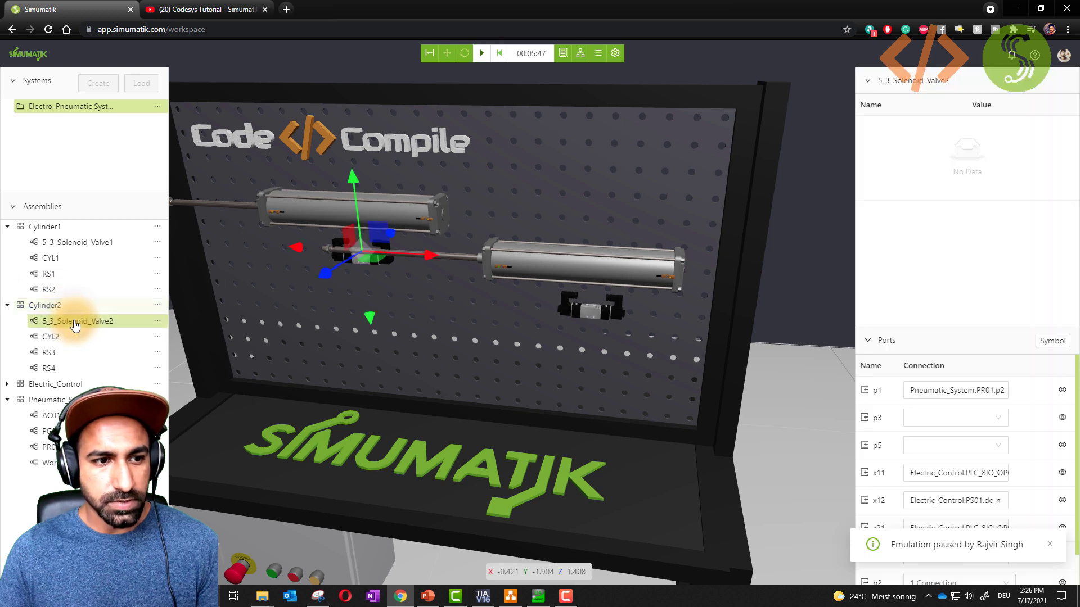
{"action": "left_click", "coordinate": [78, 242]}
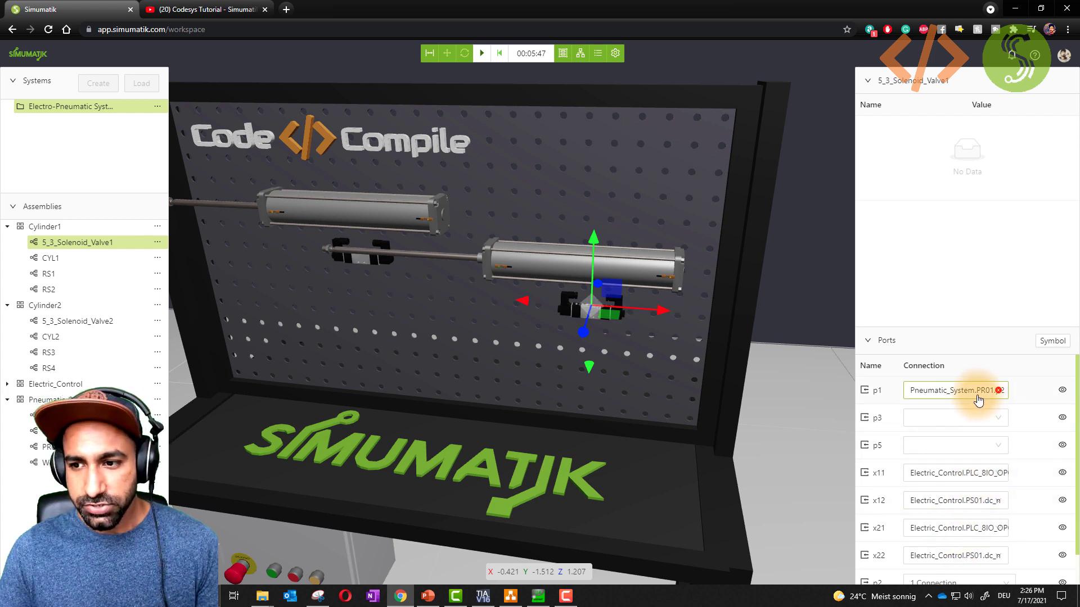
{"action": "scroll", "coordinate": [200, 344], "scroll_direction": "up", "scroll_amount": 6}
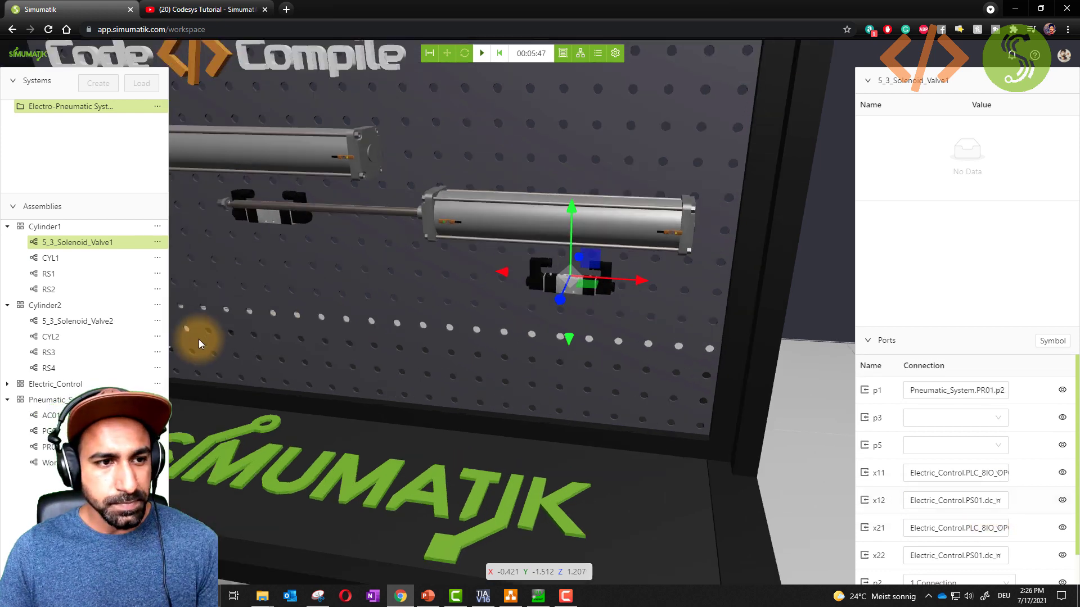
{"action": "scroll", "coordinate": [348, 346], "scroll_direction": "down", "scroll_amount": 8}
{"action": "scroll", "coordinate": [348, 347], "scroll_direction": "up", "scroll_amount": 3}
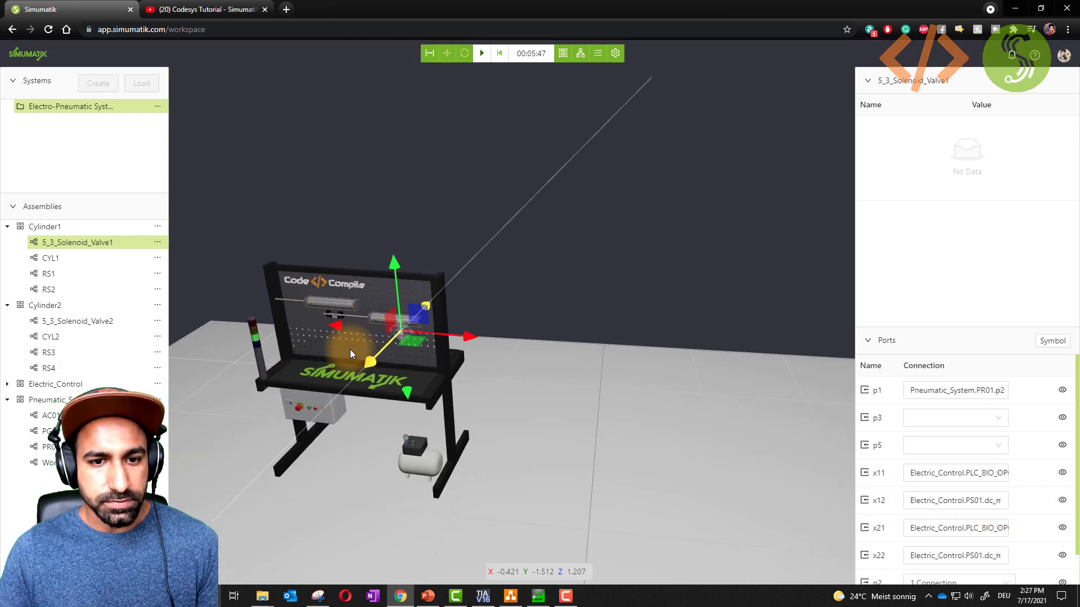
{"action": "scroll", "coordinate": [349, 350], "scroll_direction": "up", "scroll_amount": 2}
{"action": "left_click", "coordinate": [60, 258]}
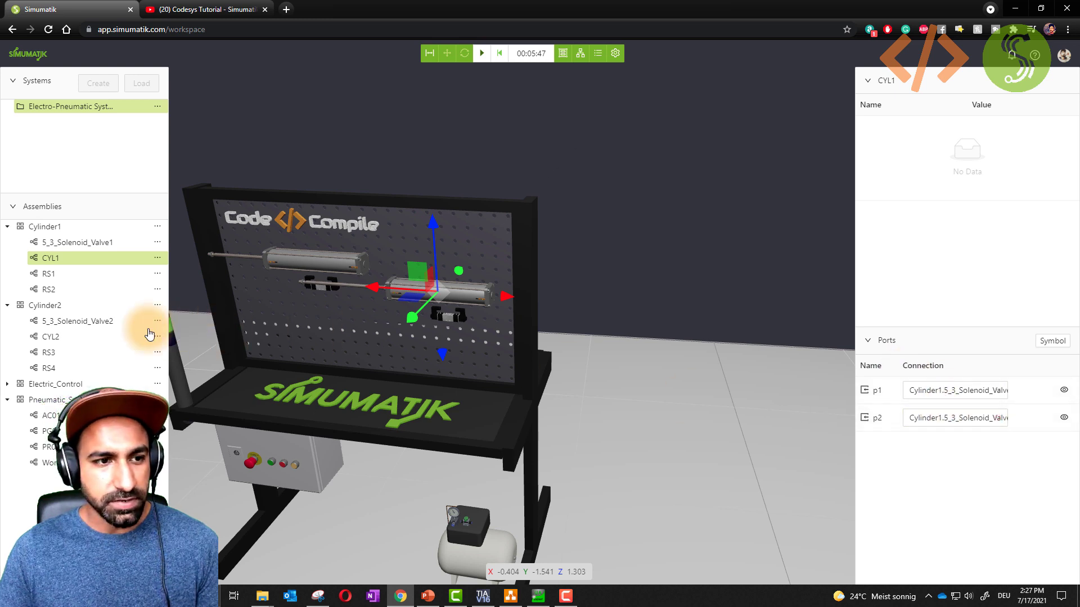
{"action": "left_click", "coordinate": [58, 277]}
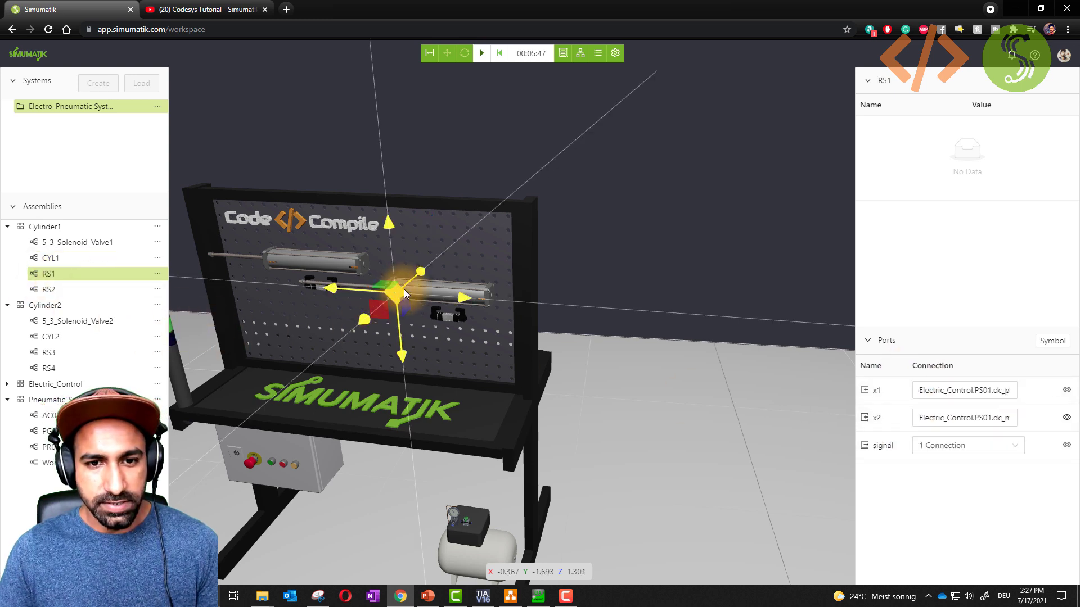
{"action": "left_click", "coordinate": [66, 290]}
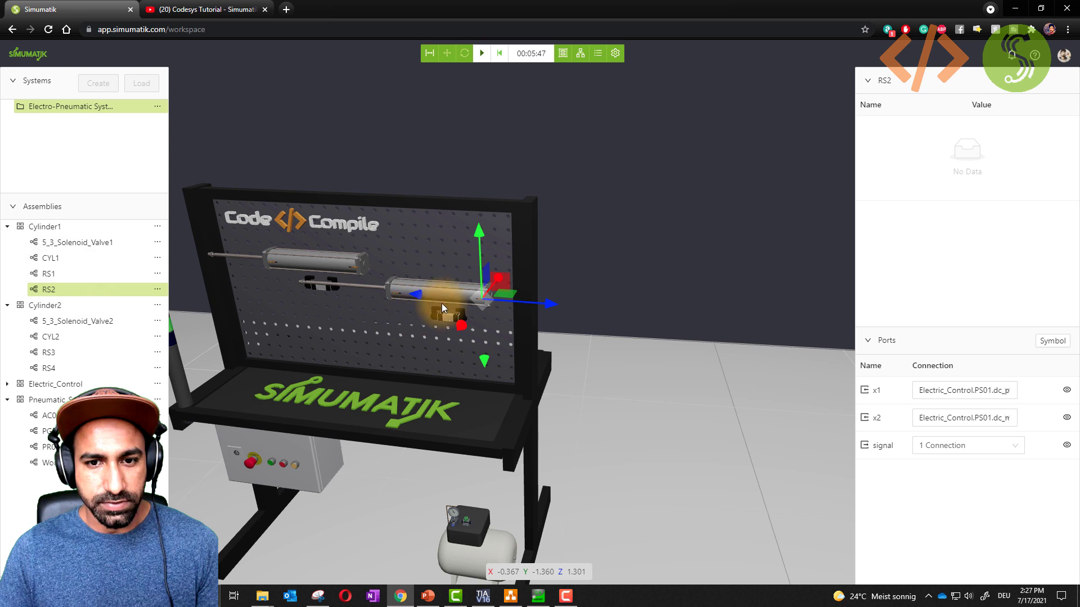
{"action": "left_click", "coordinate": [60, 231]}
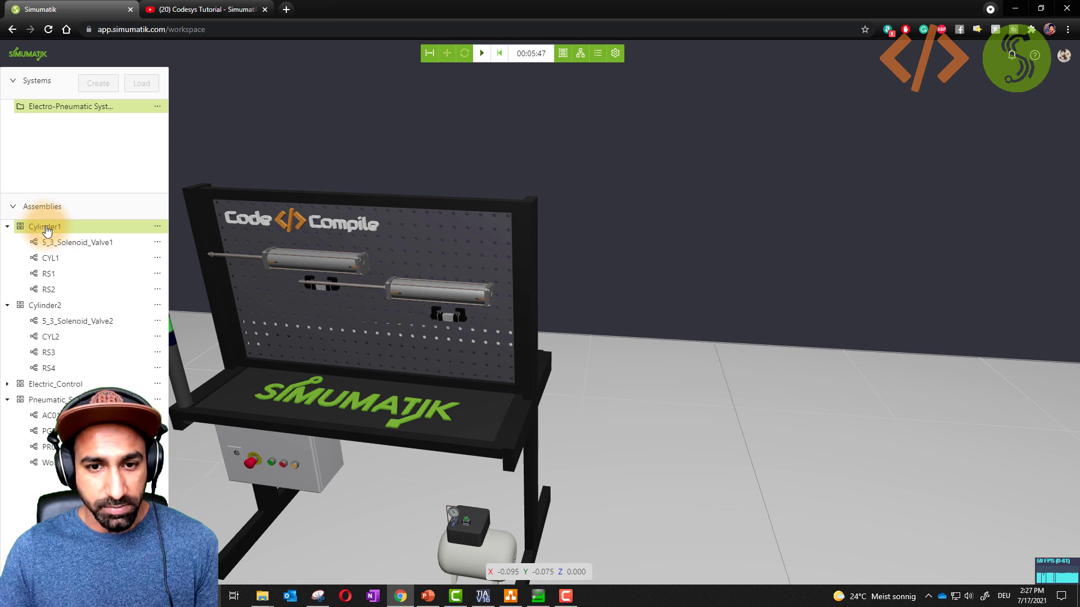
{"action": "left_click", "coordinate": [53, 304]}
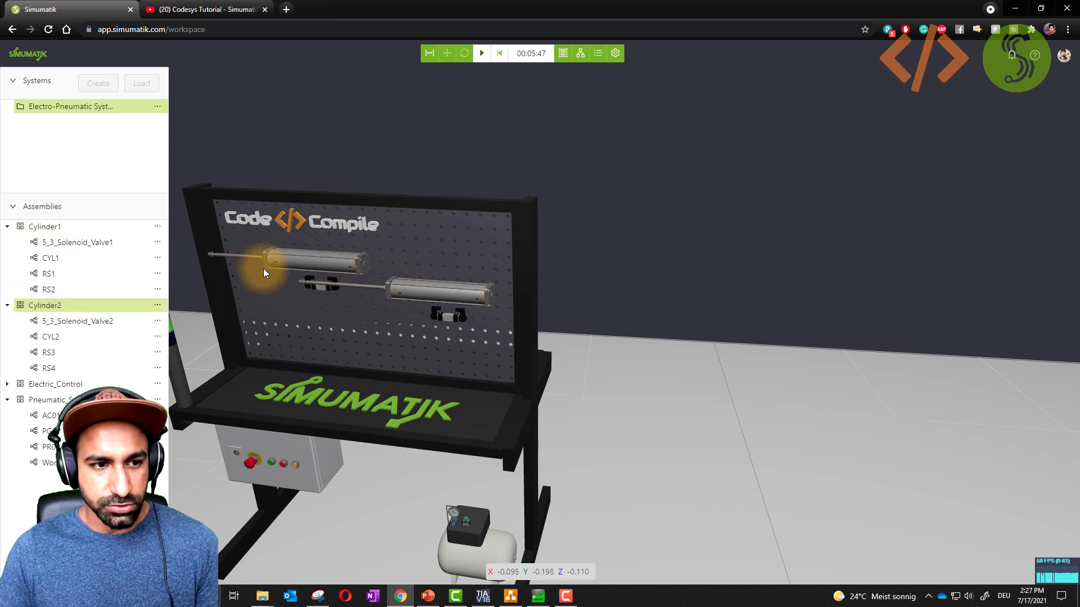
{"action": "left_click", "coordinate": [92, 327]}
{"action": "left_click", "coordinate": [66, 339]}
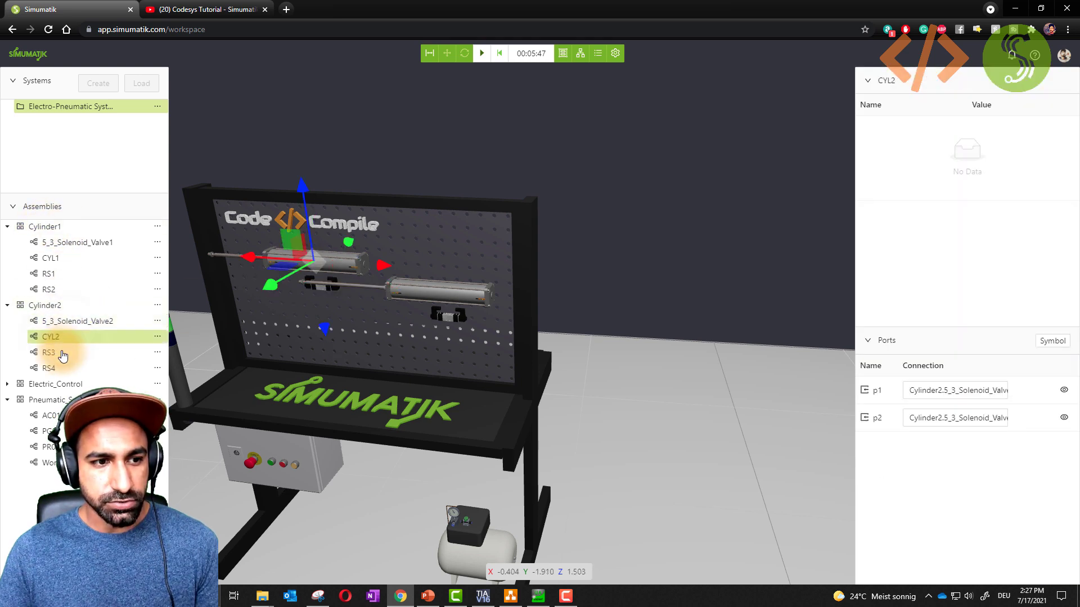
{"action": "left_click", "coordinate": [64, 353]}
{"action": "left_click", "coordinate": [63, 369]}
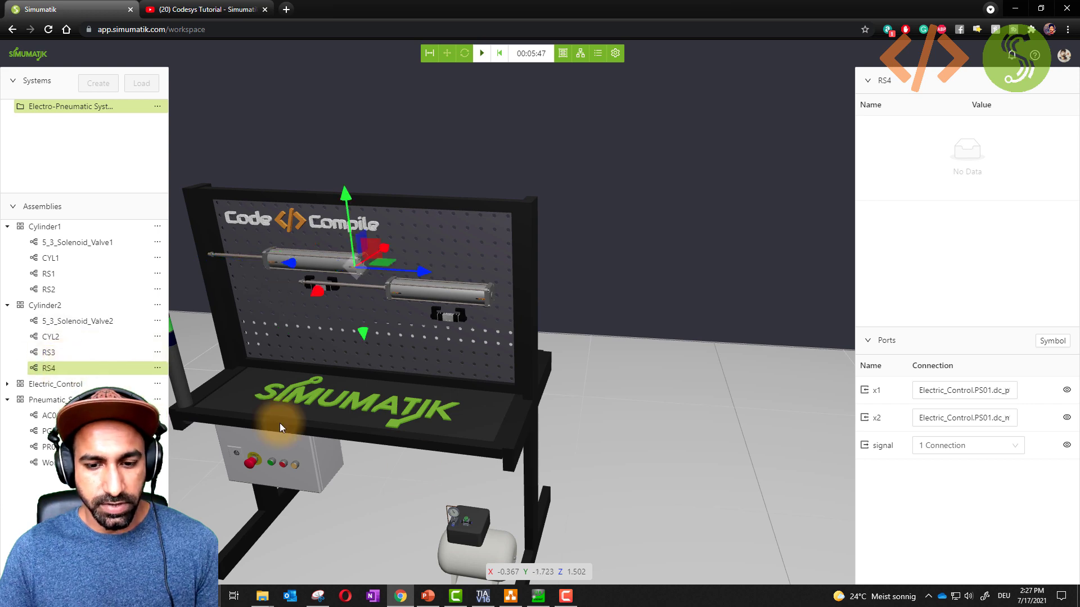
{"action": "left_click", "coordinate": [511, 595]}
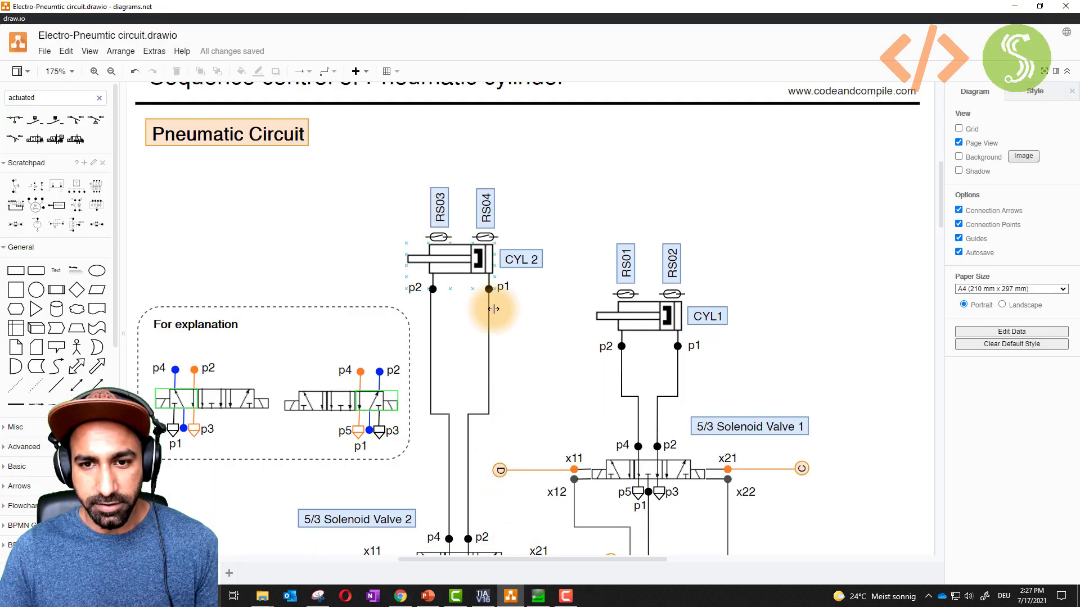
Check reed switches RS01–RS04, EM01 and S01–S03 wired to DI1–DI8, then return to Simumatik.
{"action": "scroll", "coordinate": [376, 314], "scroll_direction": "down", "scroll_amount": 4}
{"action": "scroll", "coordinate": [376, 318], "scroll_direction": "down", "scroll_amount": 20}
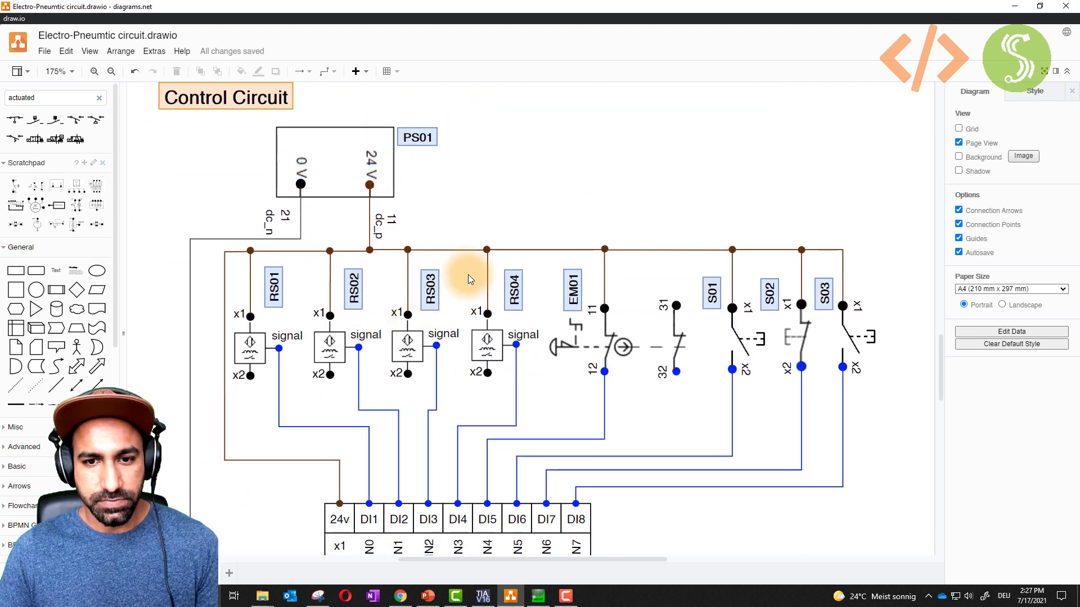
{"action": "scroll", "coordinate": [471, 269], "scroll_direction": "down", "scroll_amount": 3}
{"action": "scroll", "coordinate": [616, 353], "scroll_direction": "up", "scroll_amount": 2}
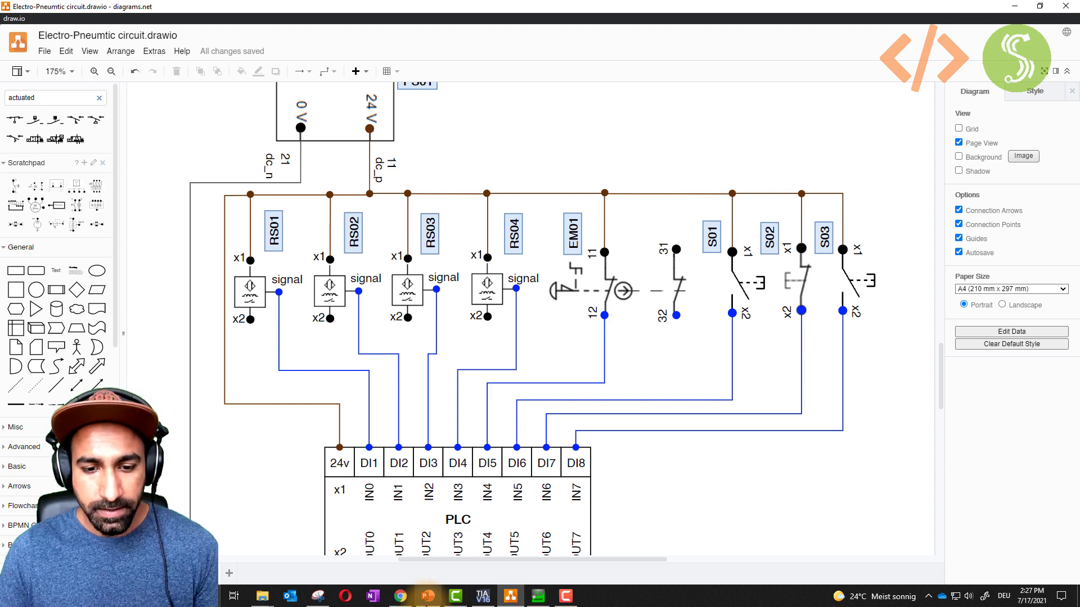
{"action": "left_click", "coordinate": [400, 596]}
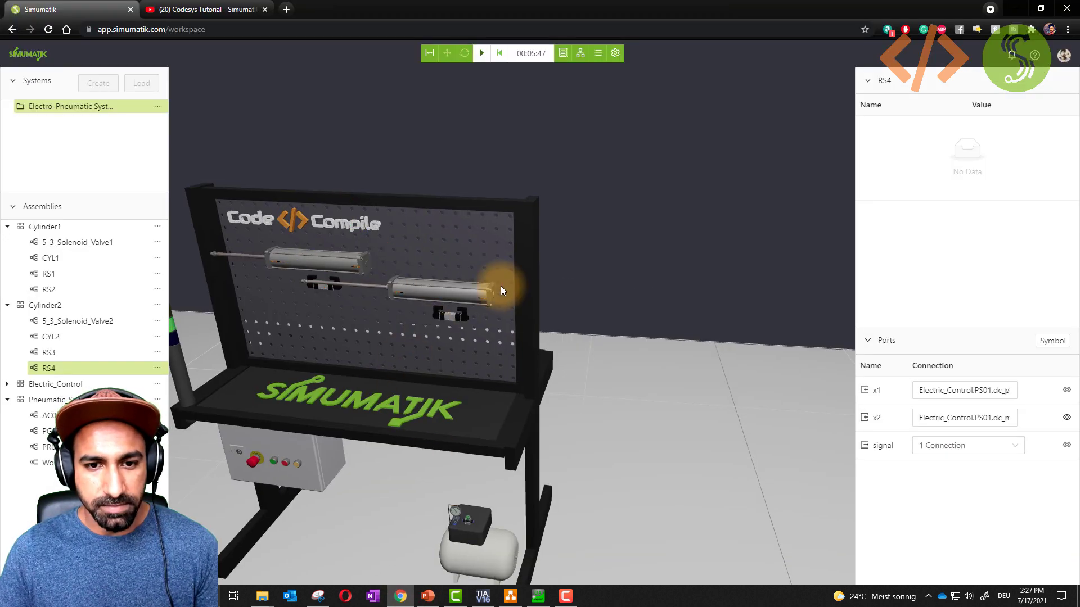
Zoom and orbit the 3D view to the workbench front, revealing the control box beneath.
{"action": "scroll", "coordinate": [379, 377], "scroll_direction": "up", "scroll_amount": 5}
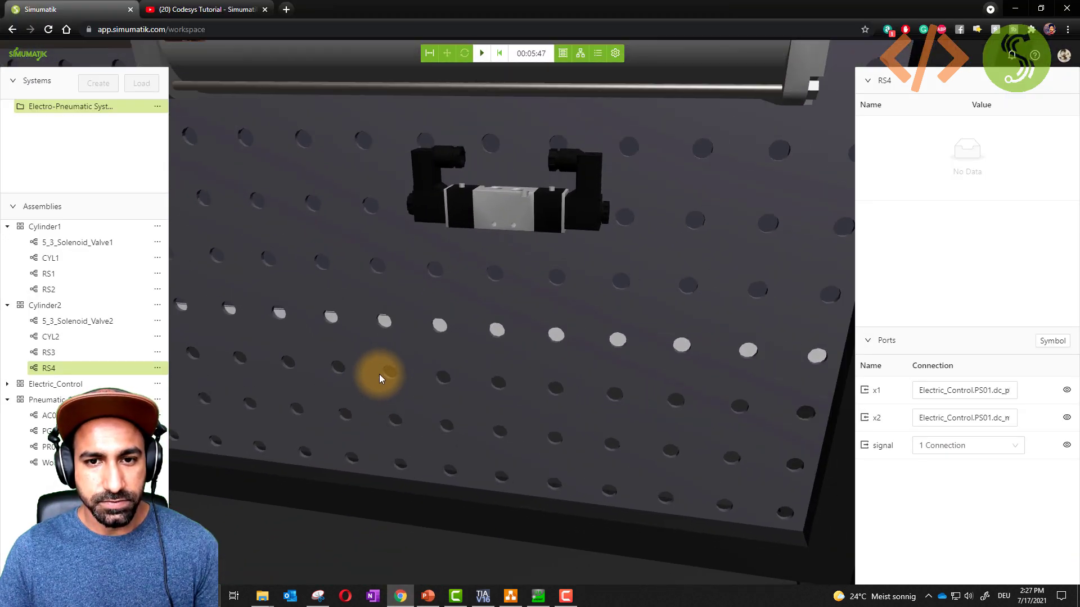
{"action": "scroll", "coordinate": [379, 373], "scroll_direction": "down", "scroll_amount": 10}
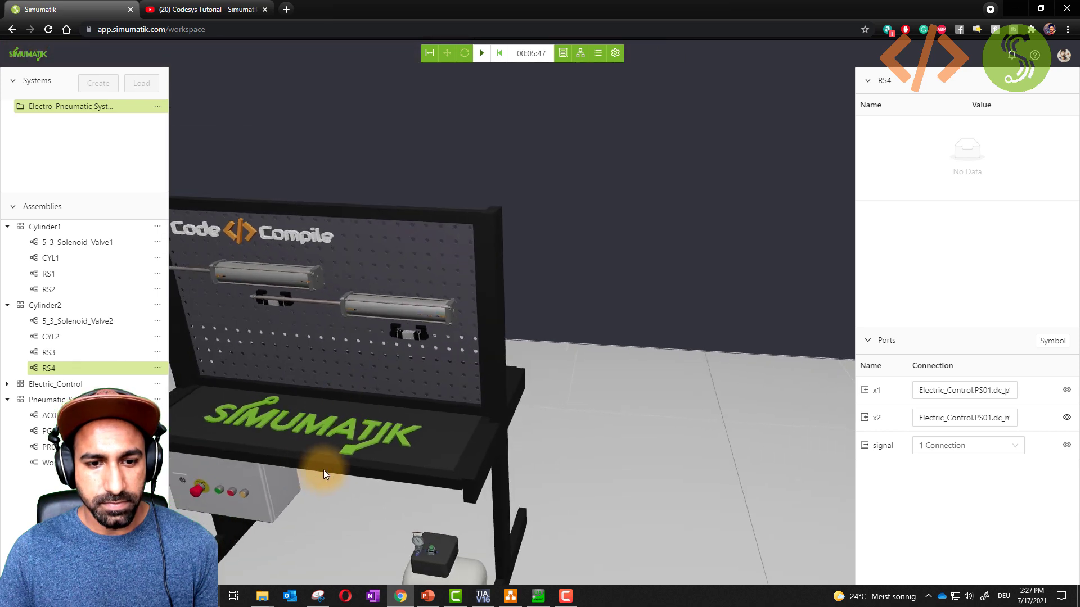
{"action": "left_click_drag", "start_coordinate": [323, 470], "coordinate": [458, 416]}
{"action": "scroll", "coordinate": [407, 419], "scroll_direction": "up", "scroll_amount": 6}
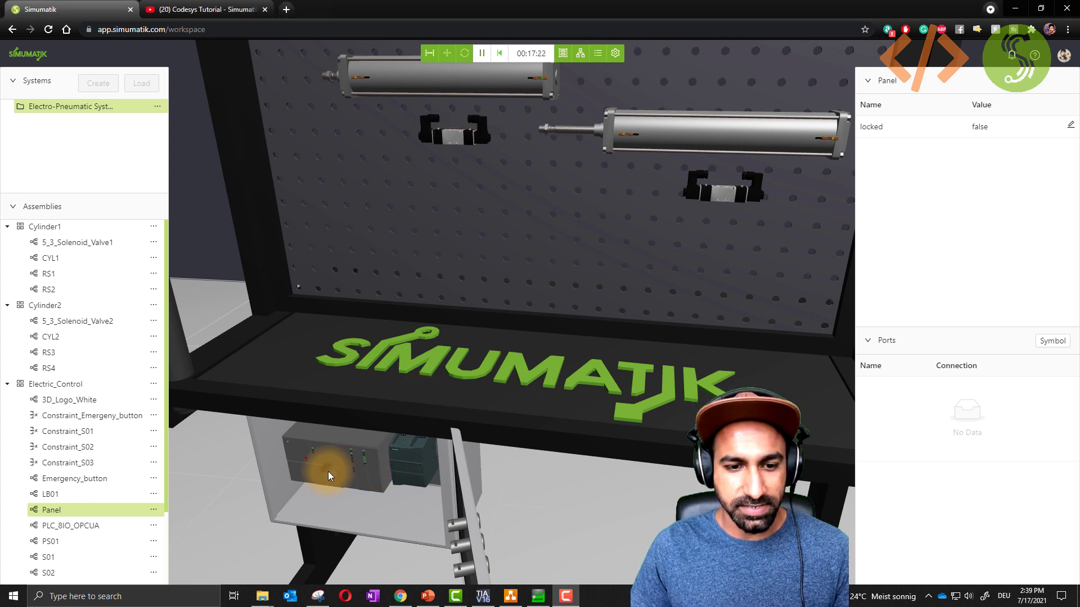
Inspect PLC_8IO_OPCUA's RUNNING status, OPC UA server URL and in_0–in_3 reed sensor links.
{"action": "left_click", "coordinate": [76, 531]}
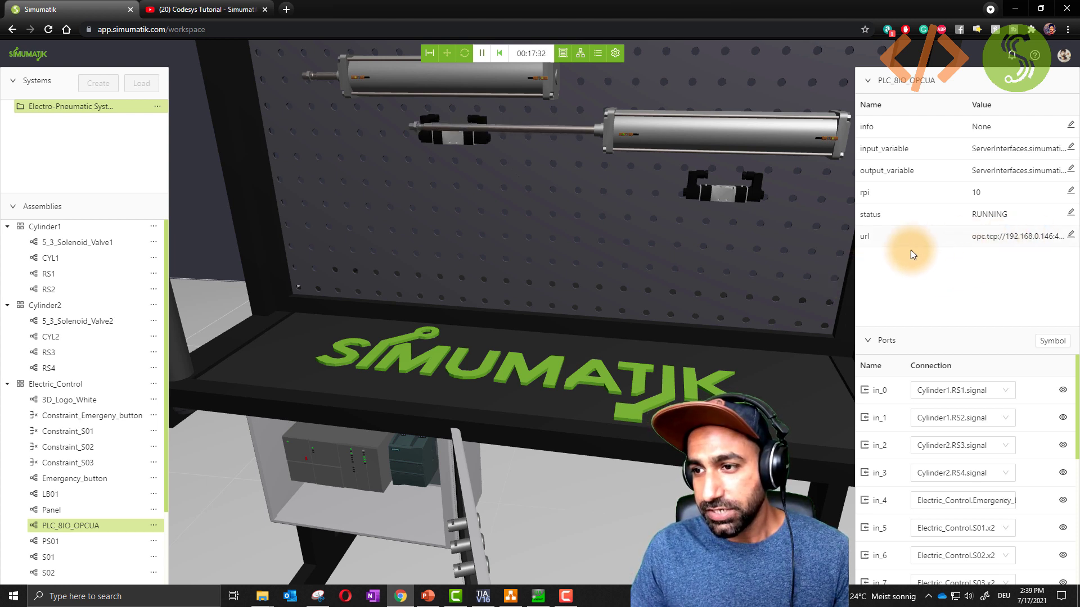
{"action": "left_click_drag", "start_coordinate": [973, 238], "coordinate": [1014, 239]}
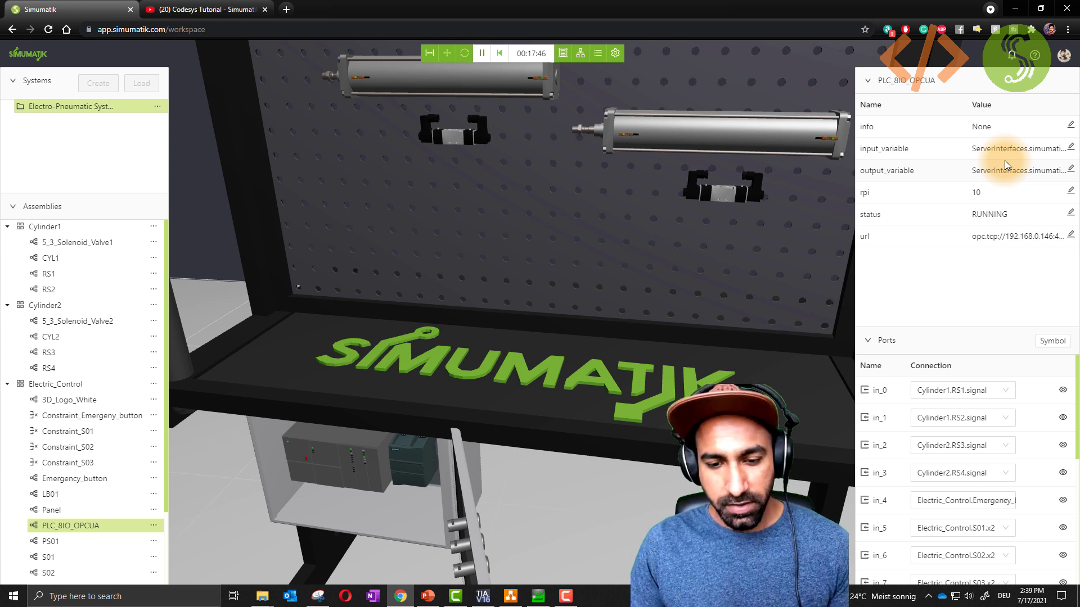
{"action": "left_click", "coordinate": [482, 596]}
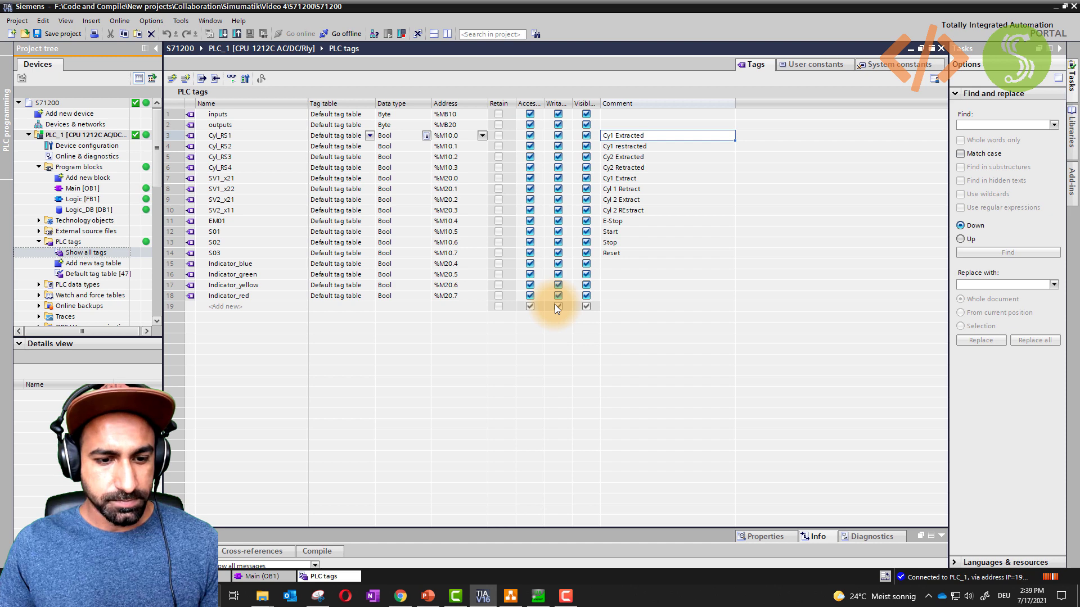
Show PLC_1 (CPU 1212C) at address 192.168.0.146 in Devices & networks, enlarging the inspector panel.
{"action": "double_click", "coordinate": [76, 125]}
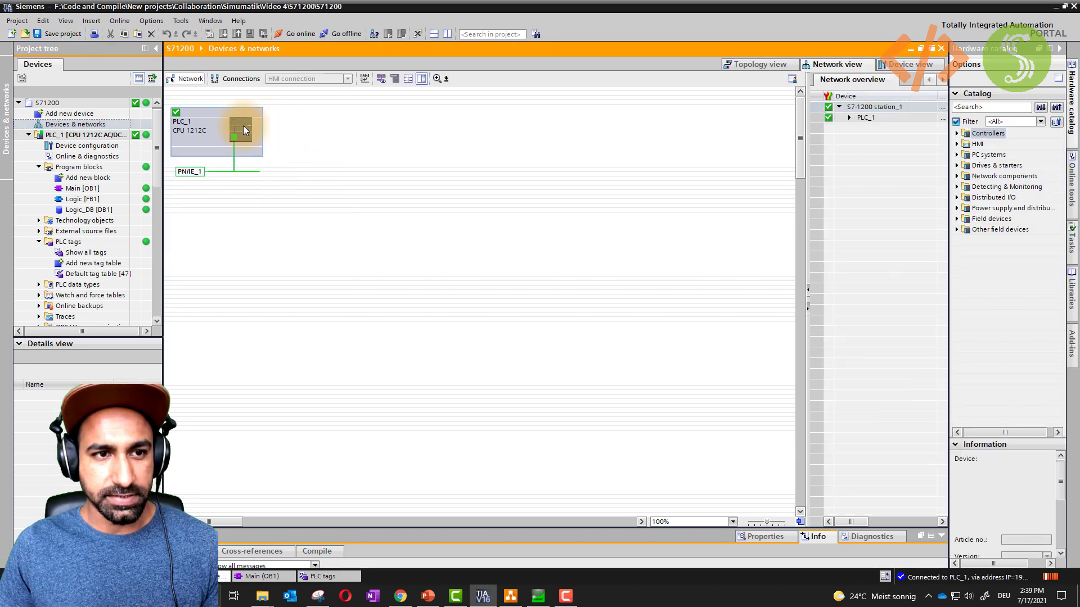
{"action": "left_click", "coordinate": [381, 80]}
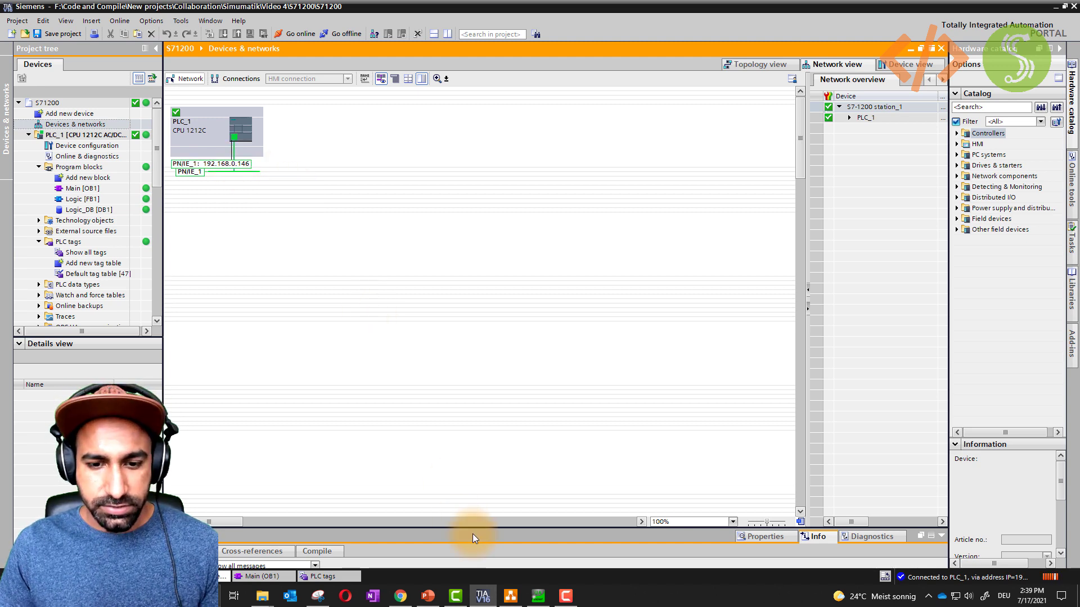
{"action": "left_click_drag", "start_coordinate": [476, 527], "coordinate": [487, 244]}
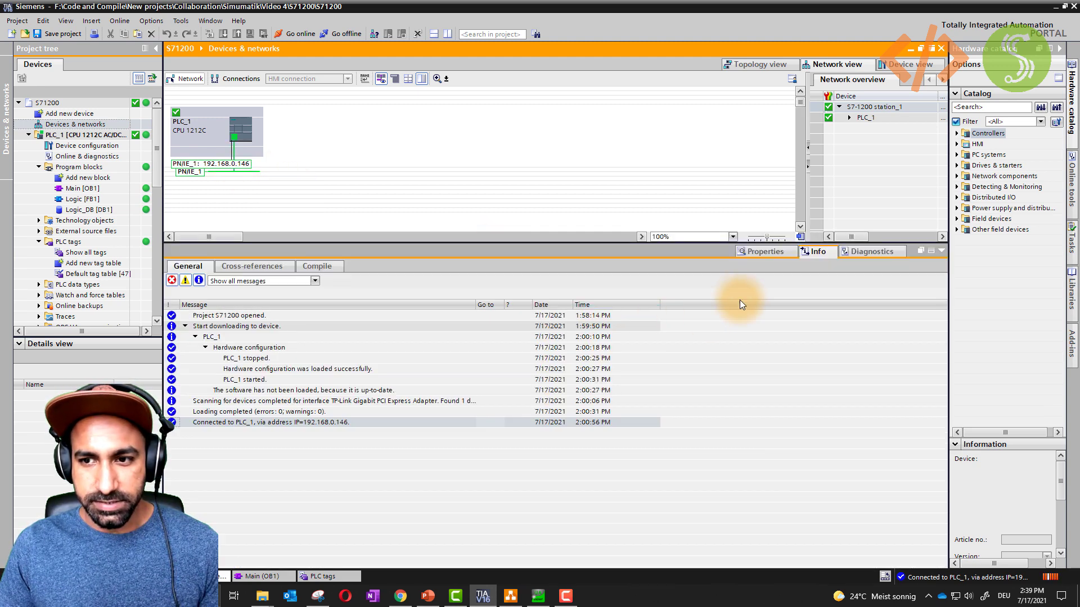
Inspect PLC_1's DI 8/DQ 6 I/O addresses: inputs and outputs 0.0–0.7, process image None.
{"action": "left_click", "coordinate": [759, 251]}
{"action": "left_click", "coordinate": [240, 133]}
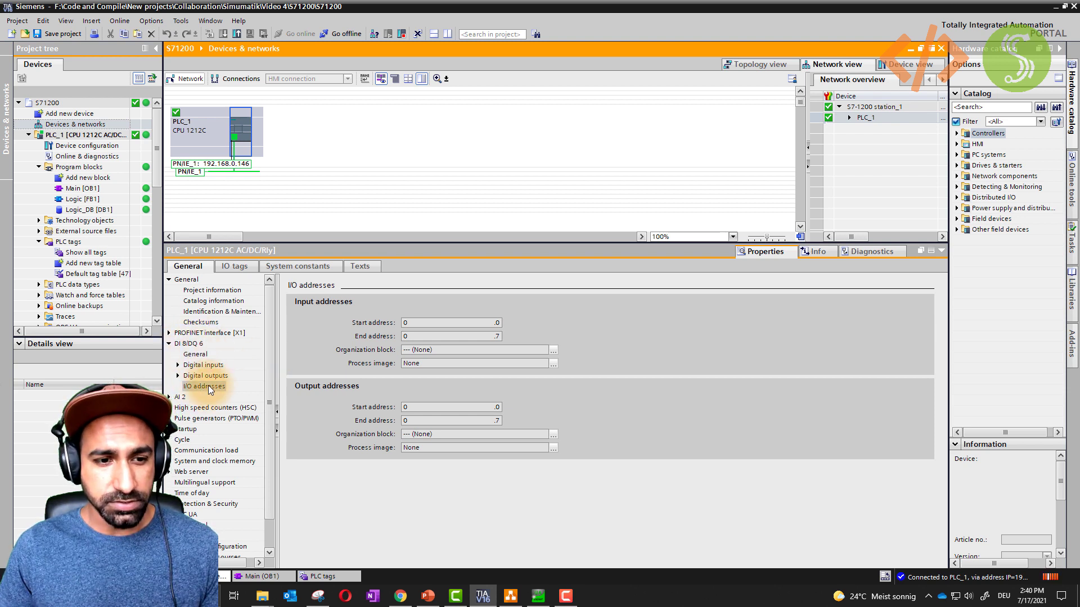
{"action": "left_click", "coordinate": [433, 352]}
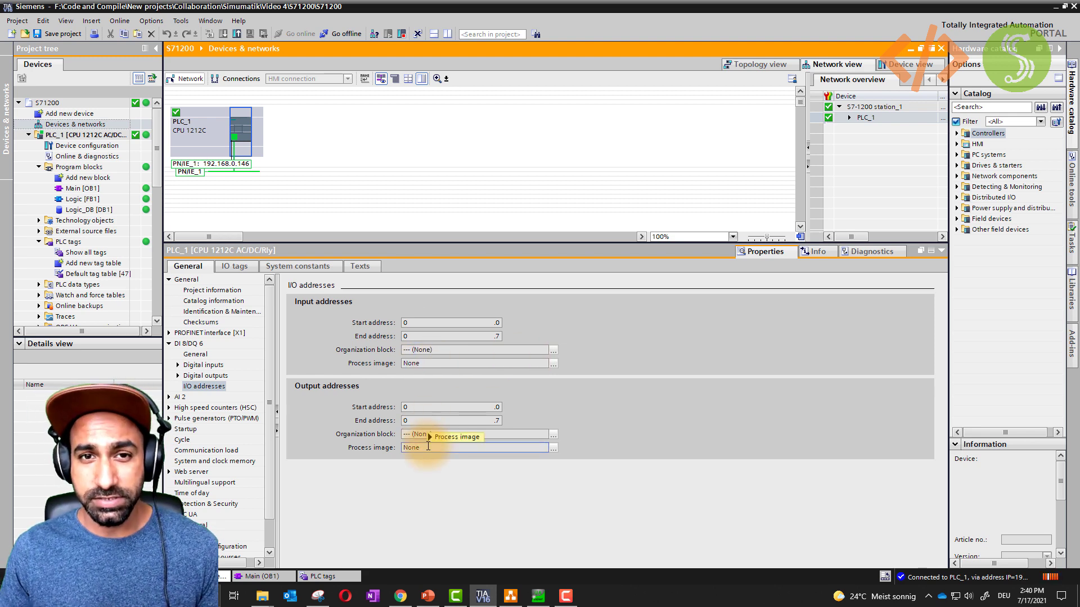
{"action": "mouse_move", "coordinate": [428, 446]}
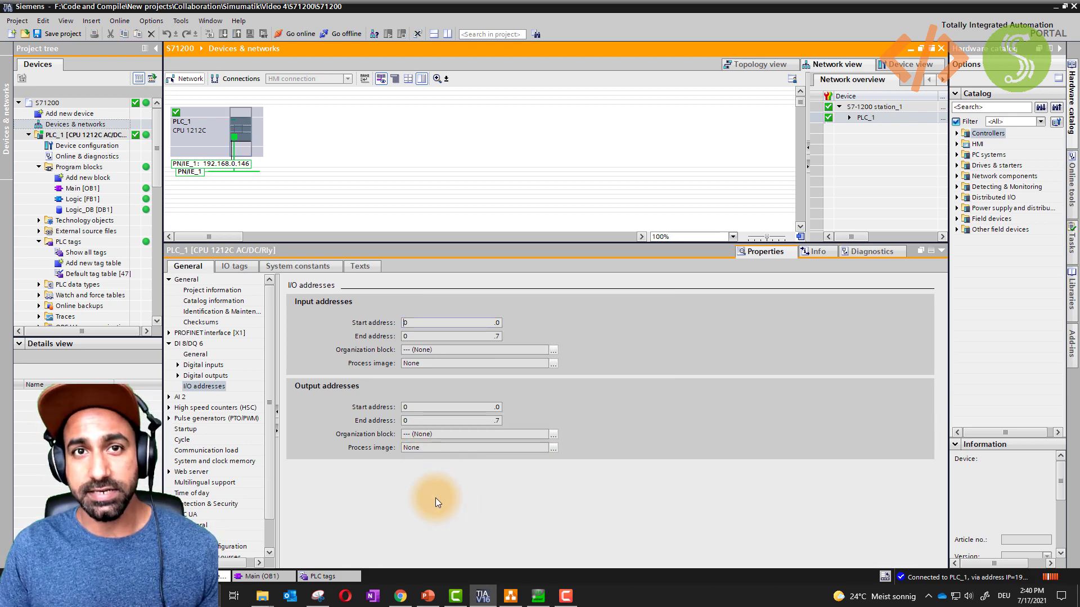
{"action": "key", "text": "Tab"}
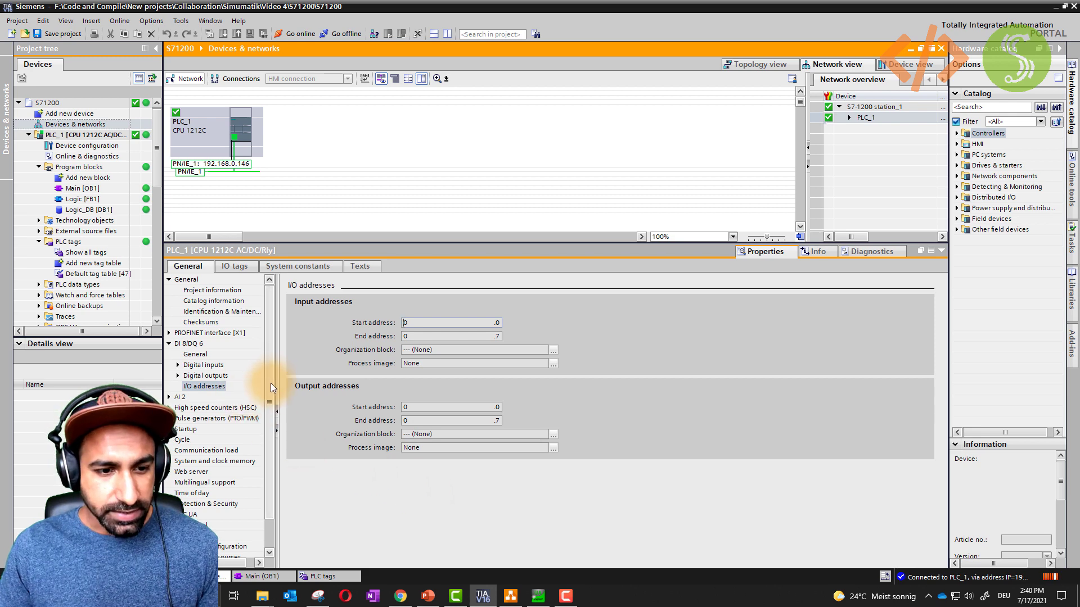
{"action": "left_click_drag", "start_coordinate": [272, 385], "coordinate": [272, 456]}
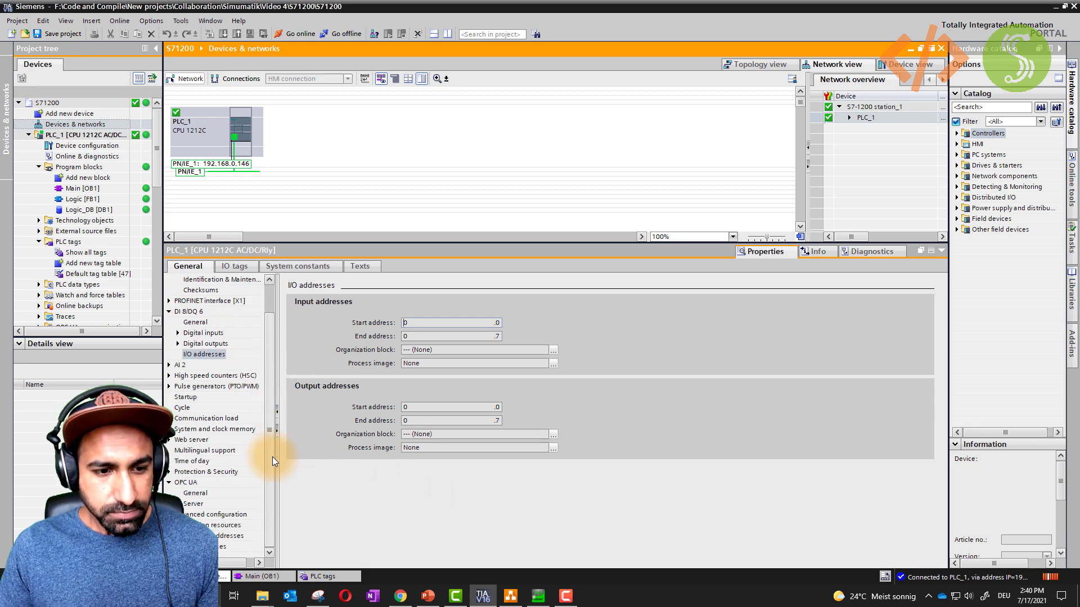
Review the active OPC UA server on port 4840 and its SIMATIC OPC UA S7-1200 basic runtime licences.
{"action": "left_click", "coordinate": [191, 483]}
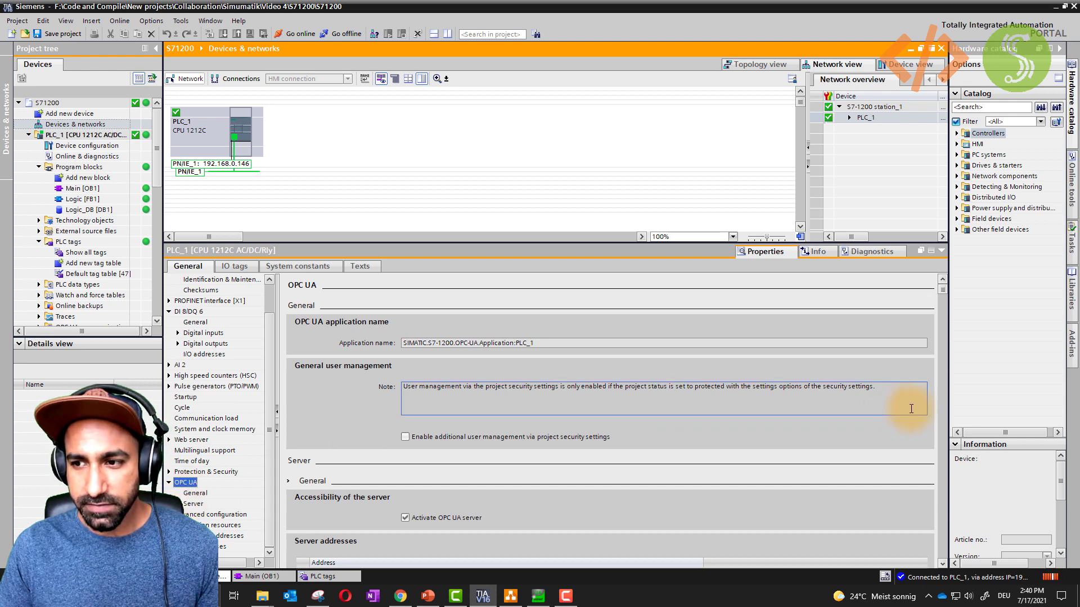
{"action": "left_click_drag", "start_coordinate": [942, 291], "coordinate": [941, 314]}
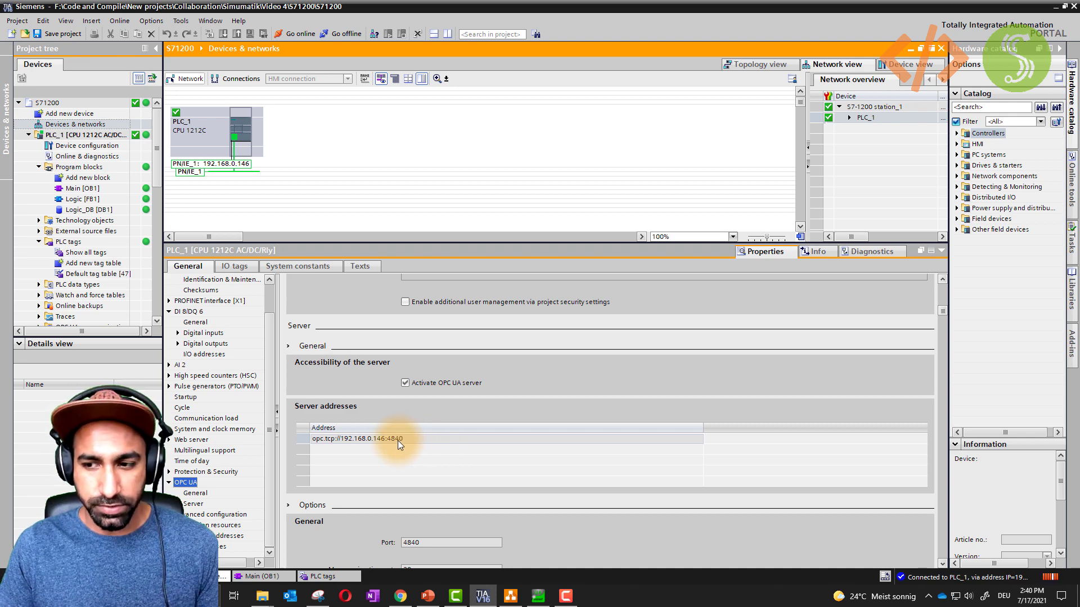
{"action": "left_click_drag", "start_coordinate": [943, 311], "coordinate": [940, 357]}
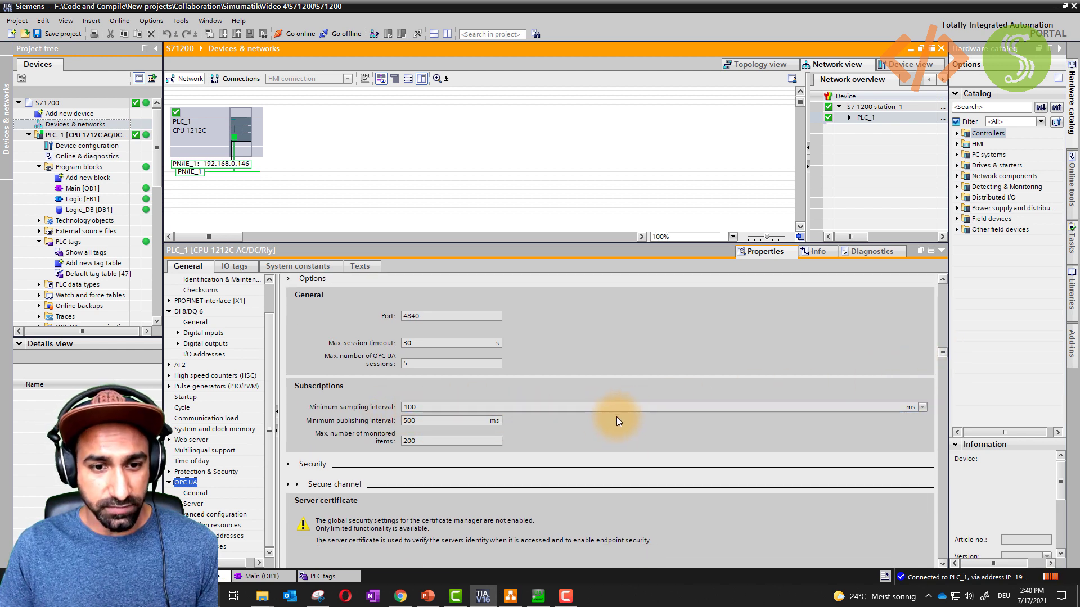
{"action": "left_click_drag", "start_coordinate": [940, 354], "coordinate": [938, 395]}
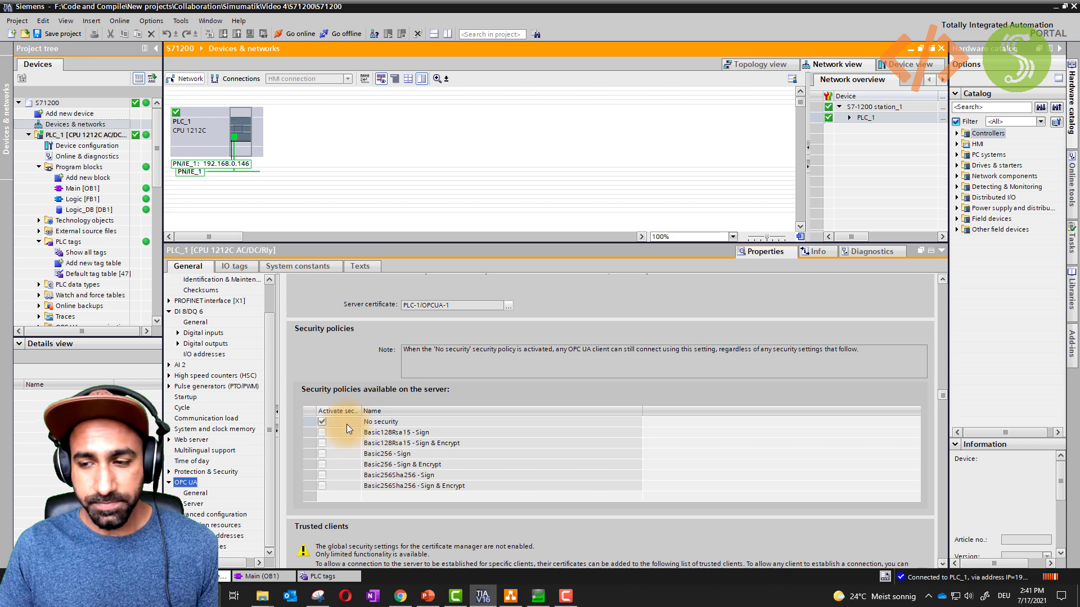
{"action": "left_click_drag", "start_coordinate": [941, 397], "coordinate": [937, 490]}
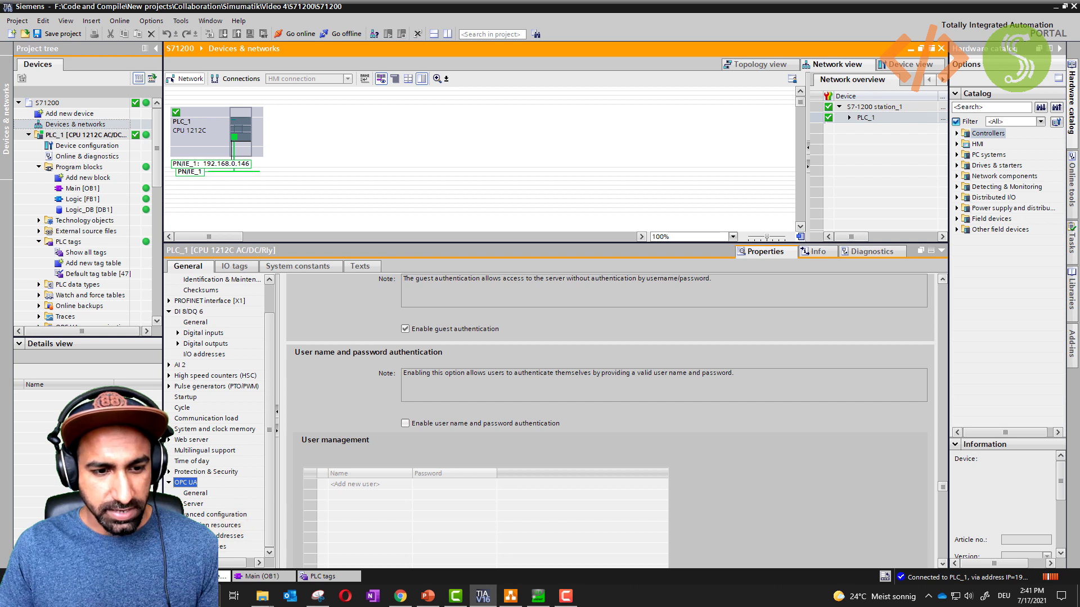
{"action": "left_click", "coordinate": [221, 546]}
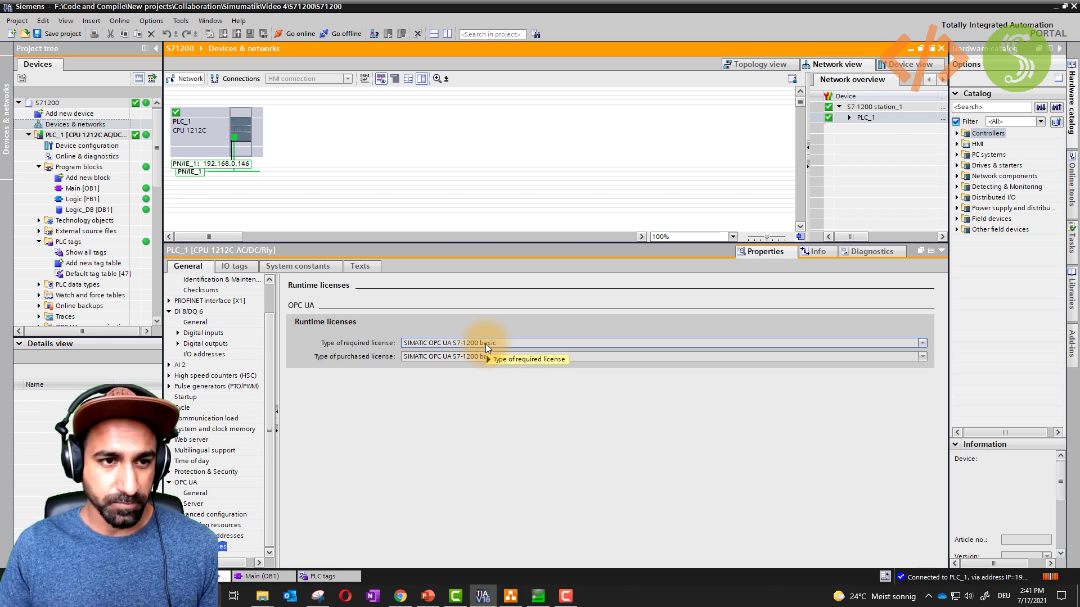
{"action": "mouse_move", "coordinate": [484, 343]}
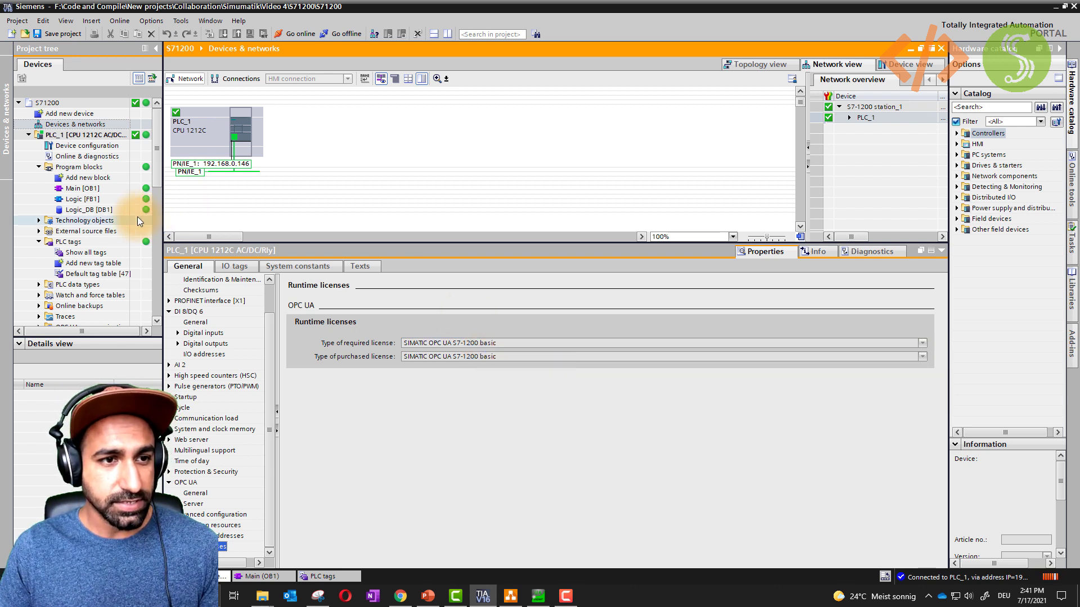
Open the simumatik interface under OPC UA communication > Server interfaces, listing BYTE inputs and outputs.
{"action": "left_click_drag", "start_coordinate": [126, 338], "coordinate": [127, 447]}
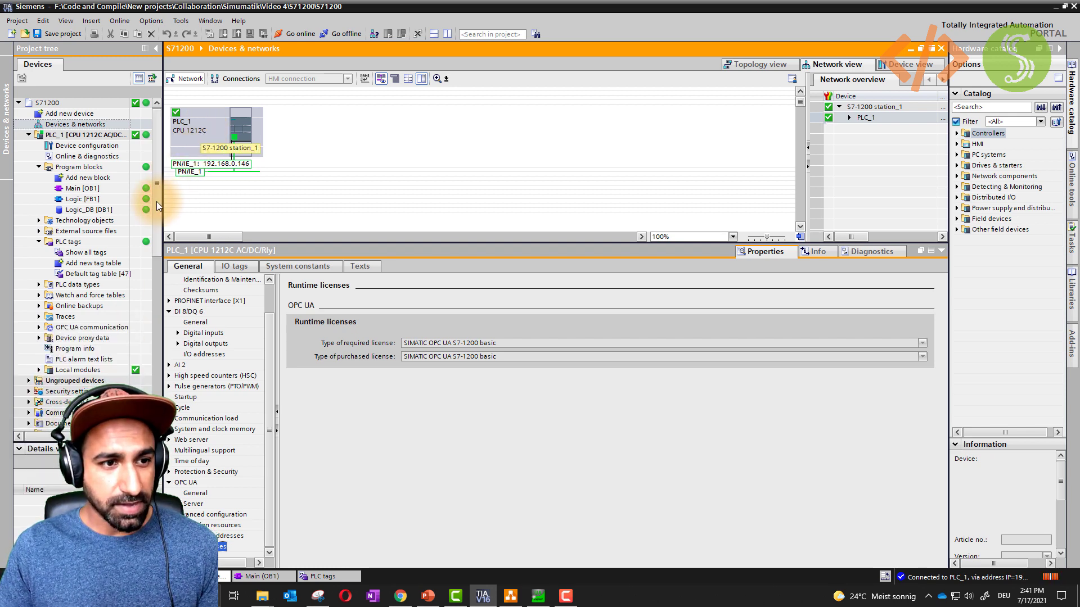
{"action": "mouse_move", "coordinate": [155, 209]}
{"action": "left_mouse_down"}
{"action": "mouse_move", "coordinate": [158, 258]}
{"action": "mouse_move", "coordinate": [156, 221]}
{"action": "left_mouse_up"}
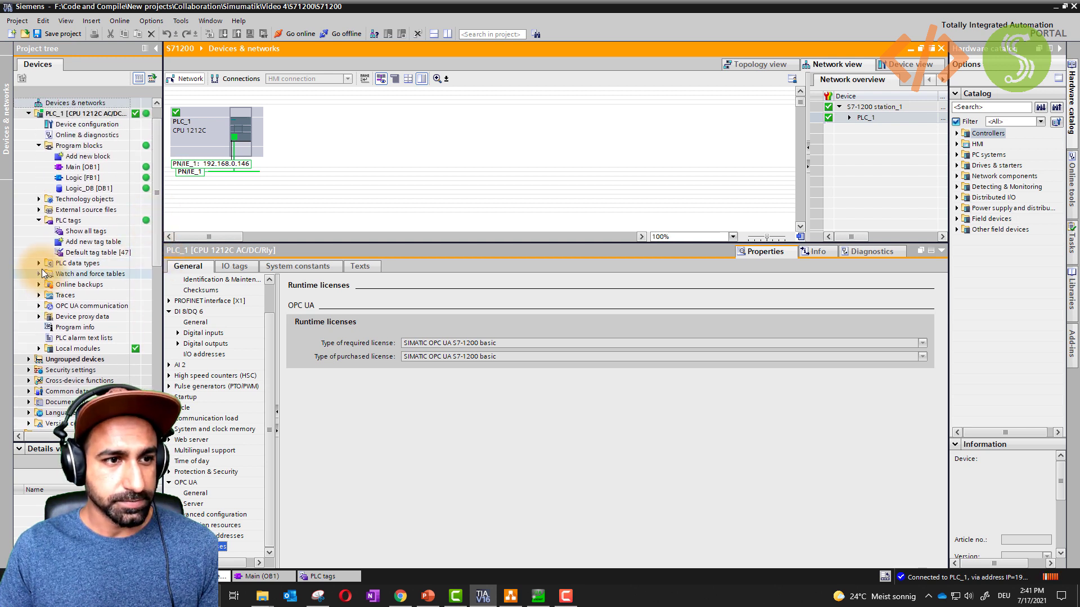
{"action": "left_click", "coordinate": [40, 307]}
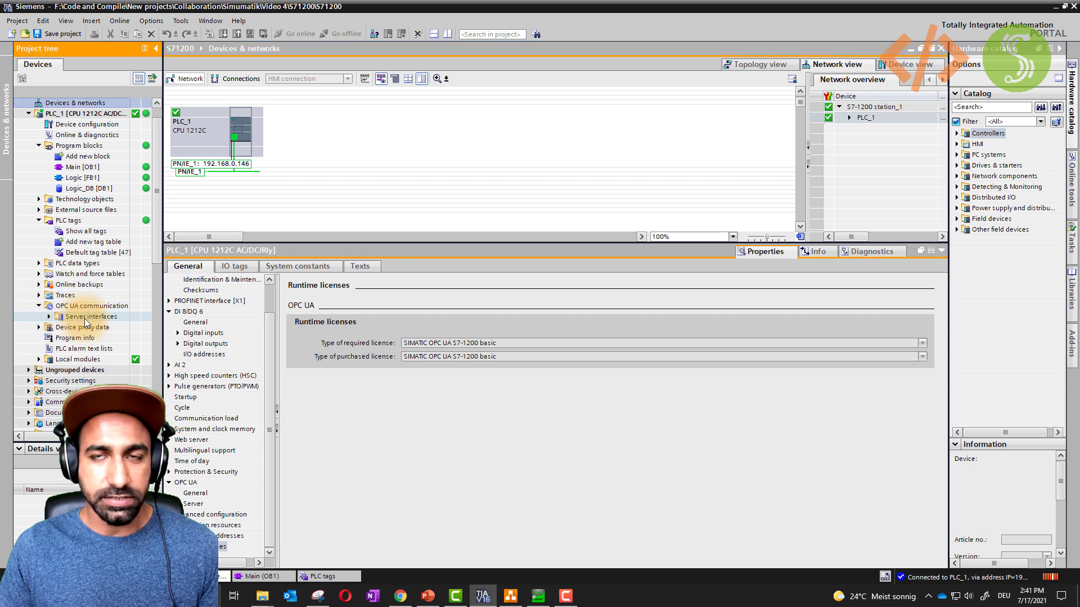
{"action": "left_click", "coordinate": [49, 317]}
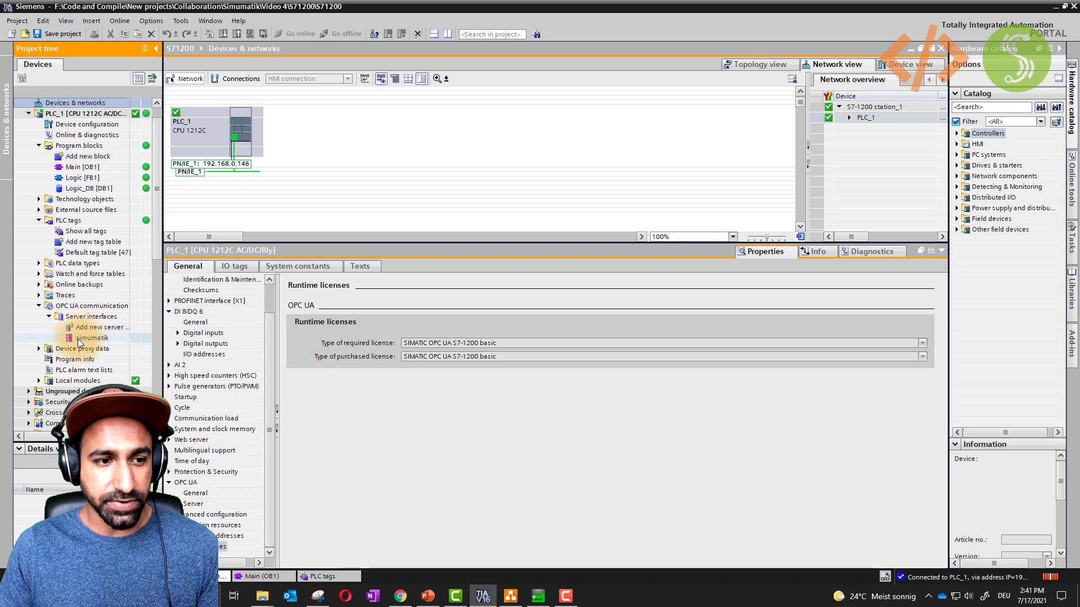
{"action": "left_click", "coordinate": [85, 338]}
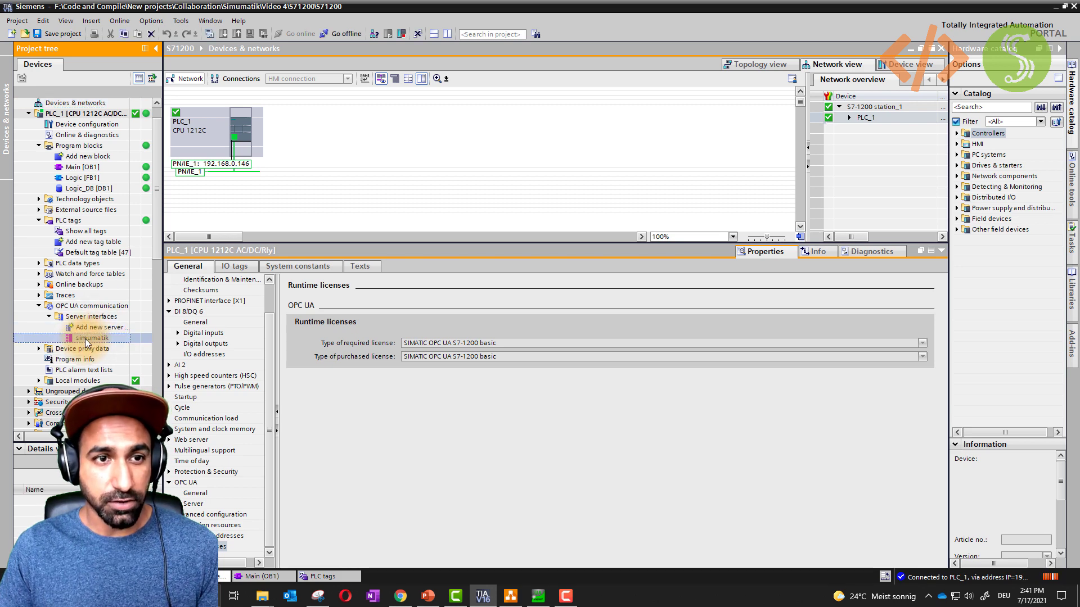
{"action": "double_click", "coordinate": [85, 339]}
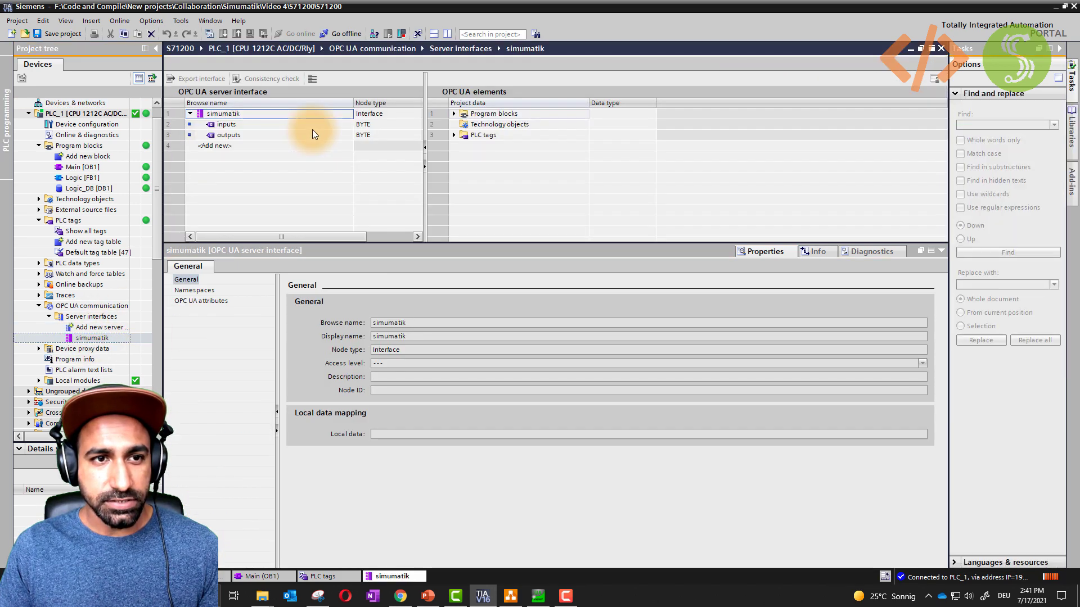
Confirm the inputs and outputs BYTE nodes' Local data mappings, then return to Simumatik.
{"action": "left_click", "coordinate": [235, 125]}
{"action": "left_click", "coordinate": [236, 137]}
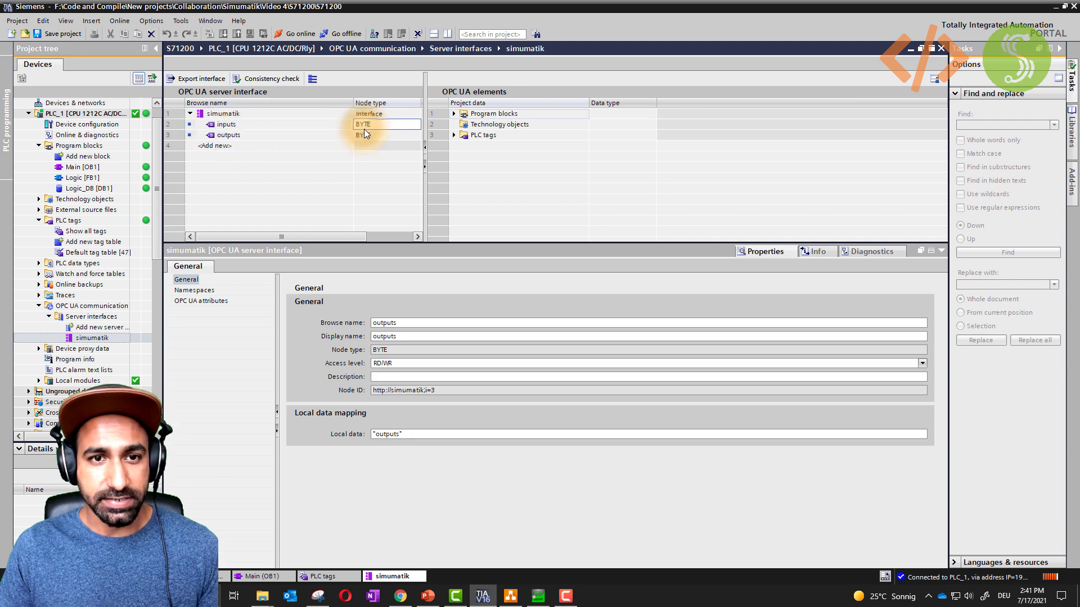
{"action": "left_click", "coordinate": [358, 135]}
{"action": "left_click_drag", "start_coordinate": [317, 105], "coordinate": [301, 106]}
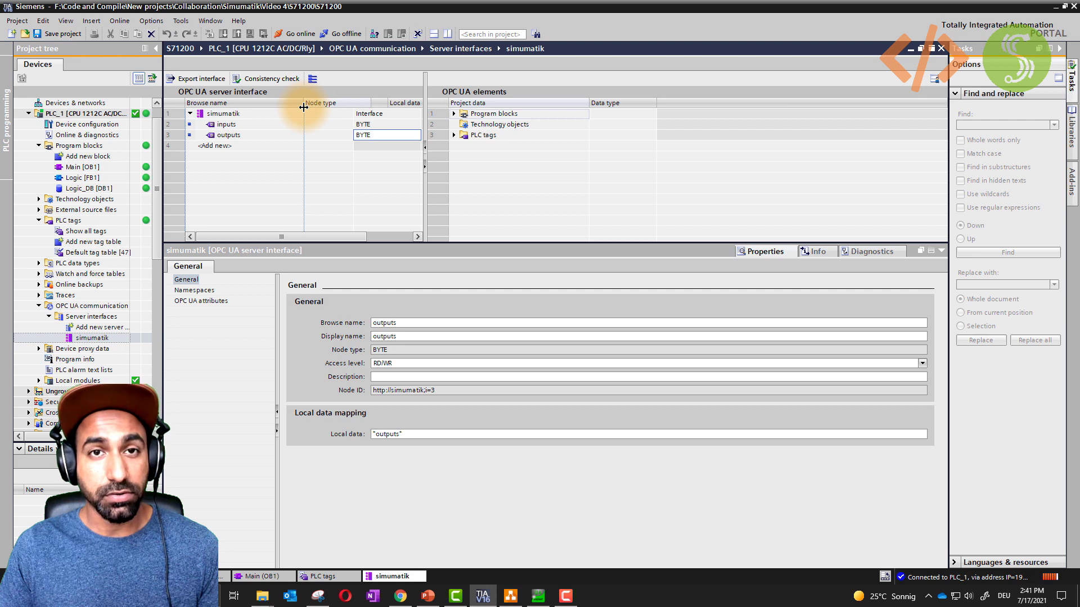
{"action": "left_click", "coordinate": [238, 126]}
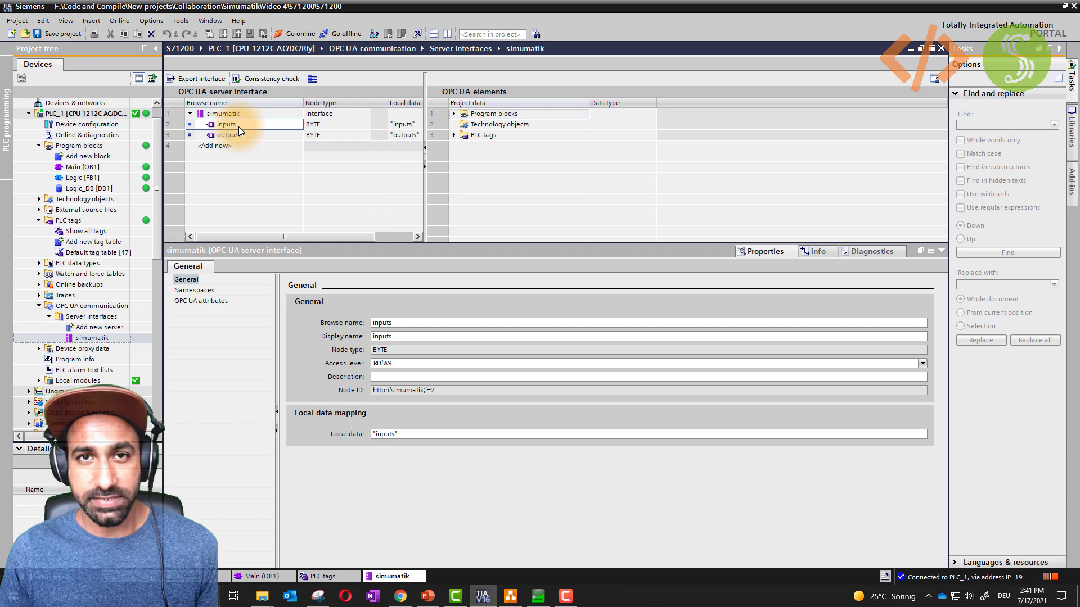
{"action": "left_click", "coordinate": [401, 599]}
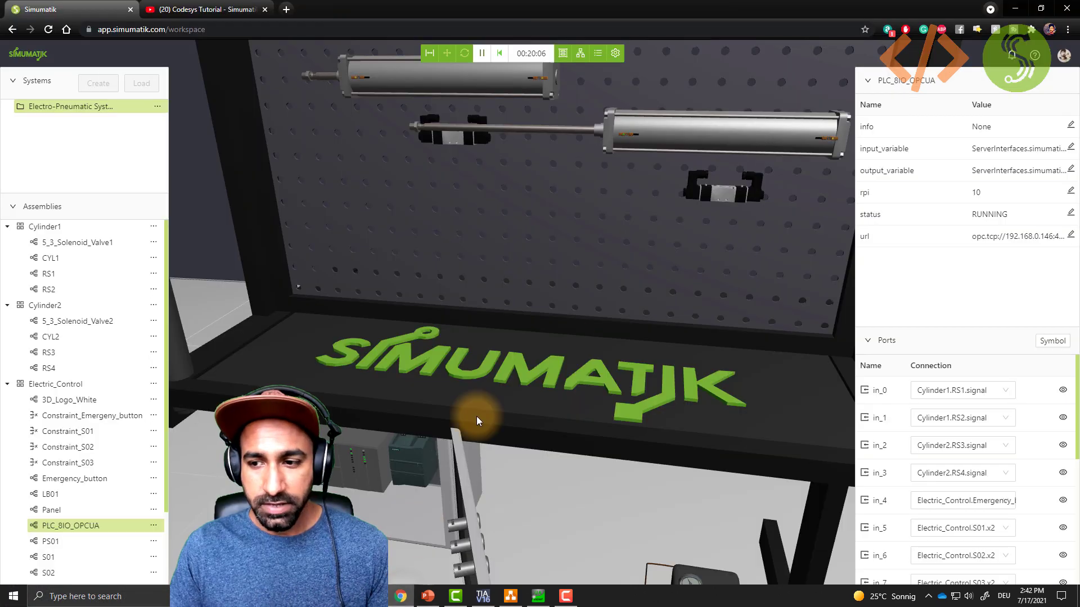
Review the Ports panel: out_0–out_7 with one connection each, inputs linked to reed sensors.
{"action": "scroll", "coordinate": [1039, 393], "scroll_direction": "down", "scroll_amount": 4}
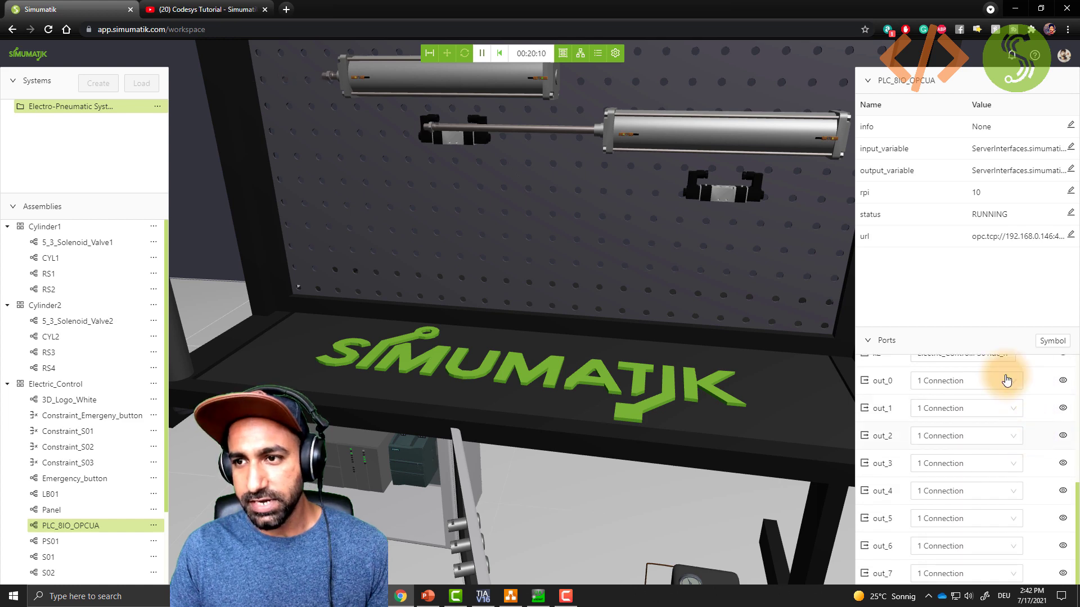
{"action": "scroll", "coordinate": [1007, 377], "scroll_direction": "up", "scroll_amount": 3}
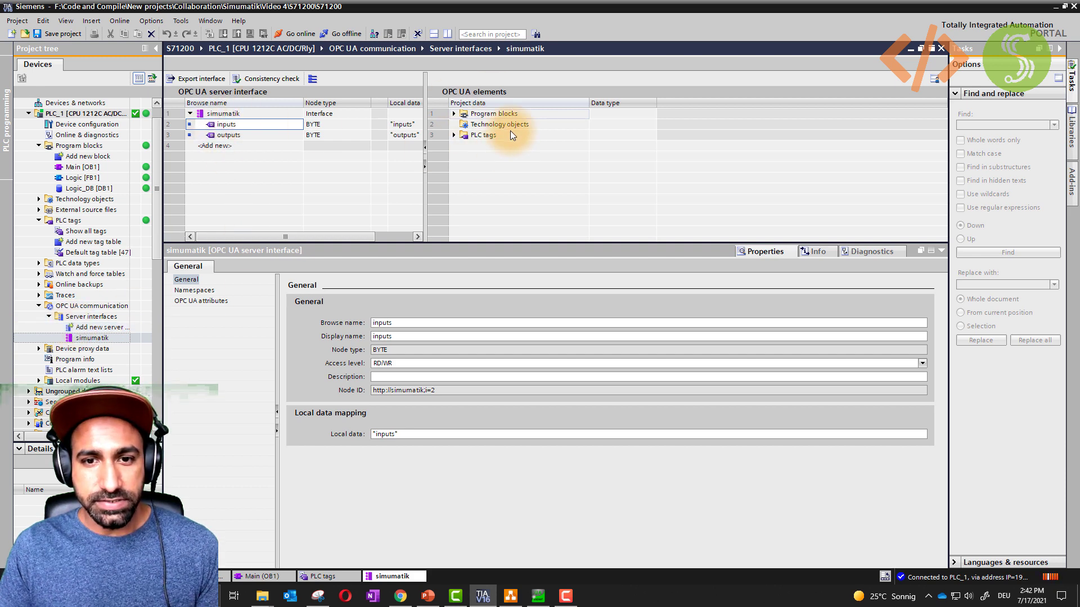
Enlarge the OPC UA tables and browse Logic_DB's Input members under Program blocks.
{"action": "left_click_drag", "start_coordinate": [494, 248], "coordinate": [492, 410]}
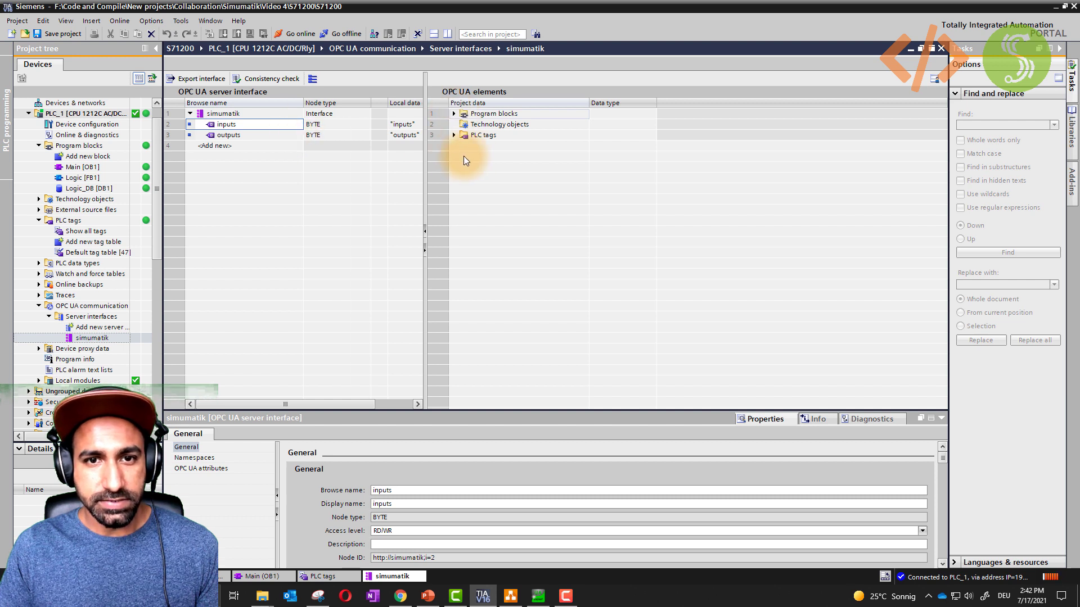
{"action": "left_click_drag", "start_coordinate": [425, 144], "coordinate": [496, 149]}
{"action": "left_click", "coordinate": [525, 114]}
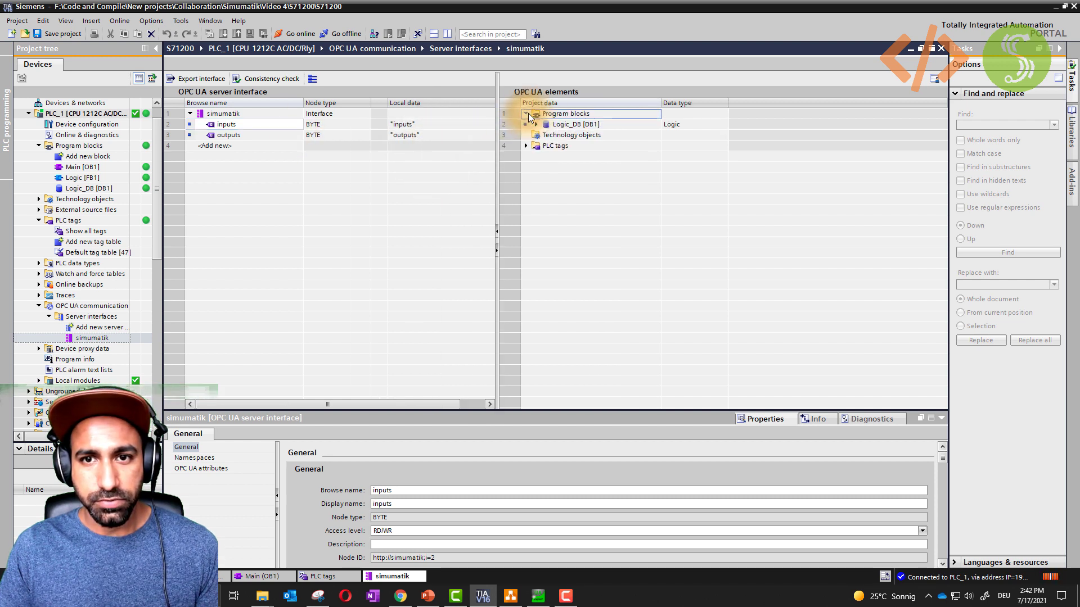
{"action": "left_click", "coordinate": [534, 125]}
{"action": "left_click", "coordinate": [546, 136]}
{"action": "left_click", "coordinate": [541, 135]}
{"action": "left_click", "coordinate": [524, 113]}
List the Default tag table's Byte tags inputs and outputs, then open all PLC tags.
{"action": "left_click", "coordinate": [525, 135]}
{"action": "left_click", "coordinate": [536, 145]}
{"action": "left_click", "coordinate": [545, 157]}
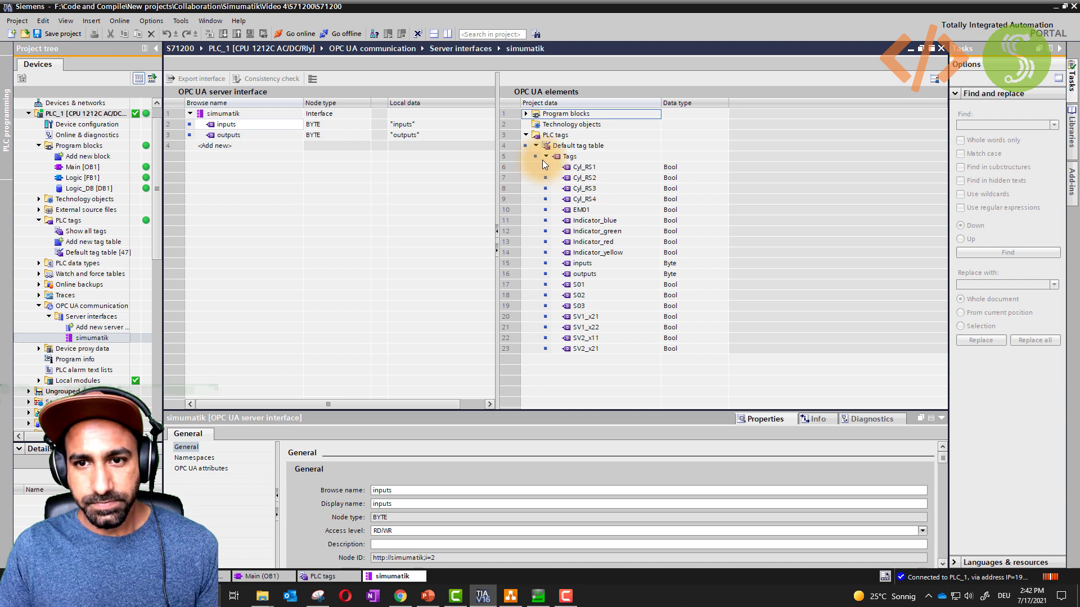
{"action": "left_click", "coordinate": [583, 265]}
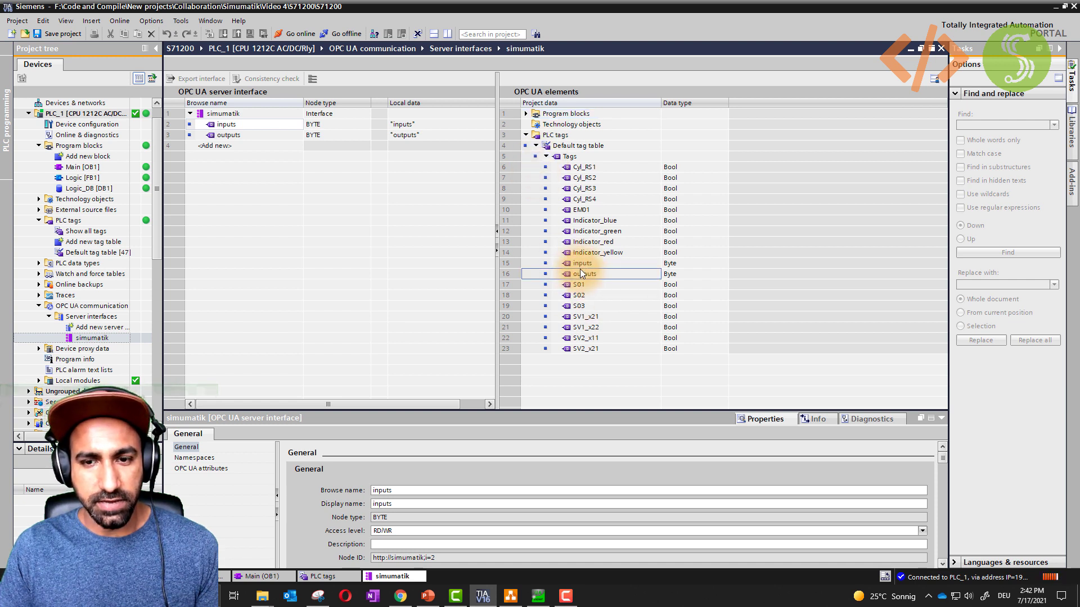
{"action": "double_click", "coordinate": [84, 232]}
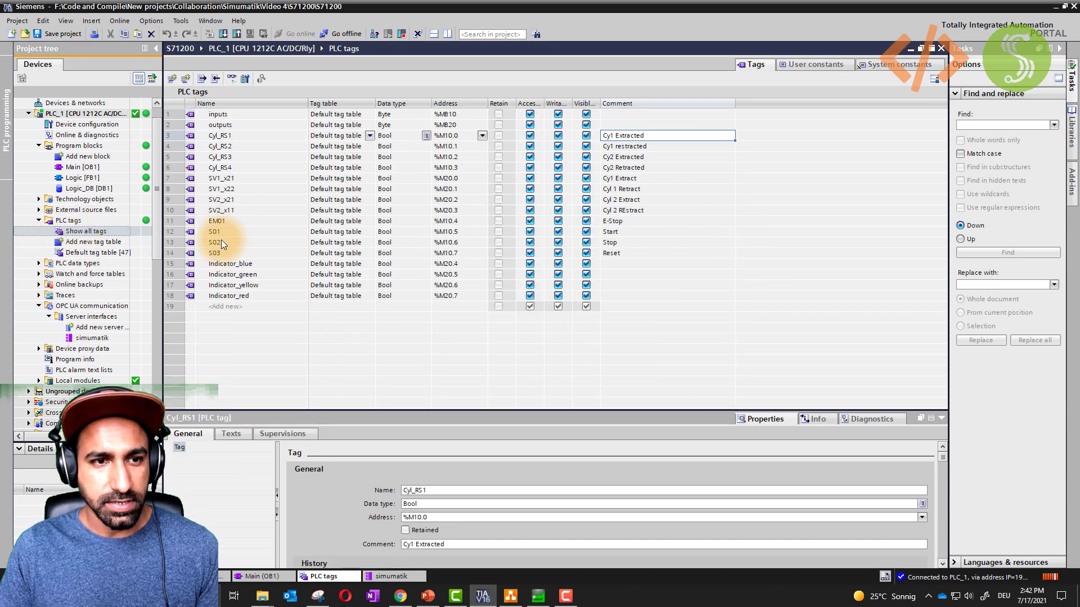
Verify in the PLC tags table that inputs is at %MB10 and outputs at %MB20.
{"action": "left_click", "coordinate": [191, 114]}
{"action": "left_click", "coordinate": [191, 126]}
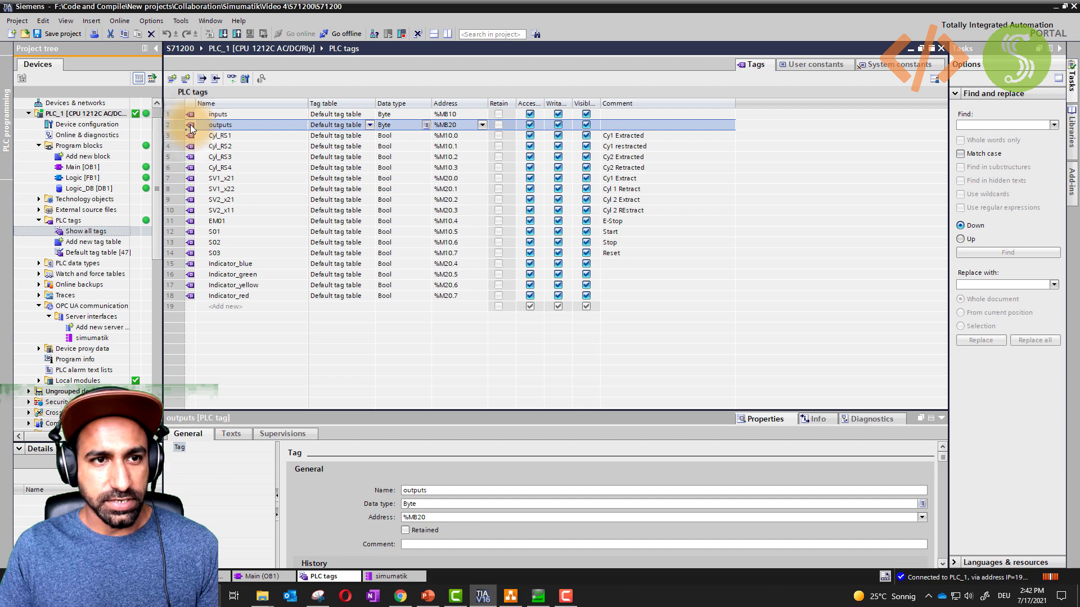
{"action": "left_click", "coordinate": [191, 114]}
{"action": "left_click", "coordinate": [191, 123]}
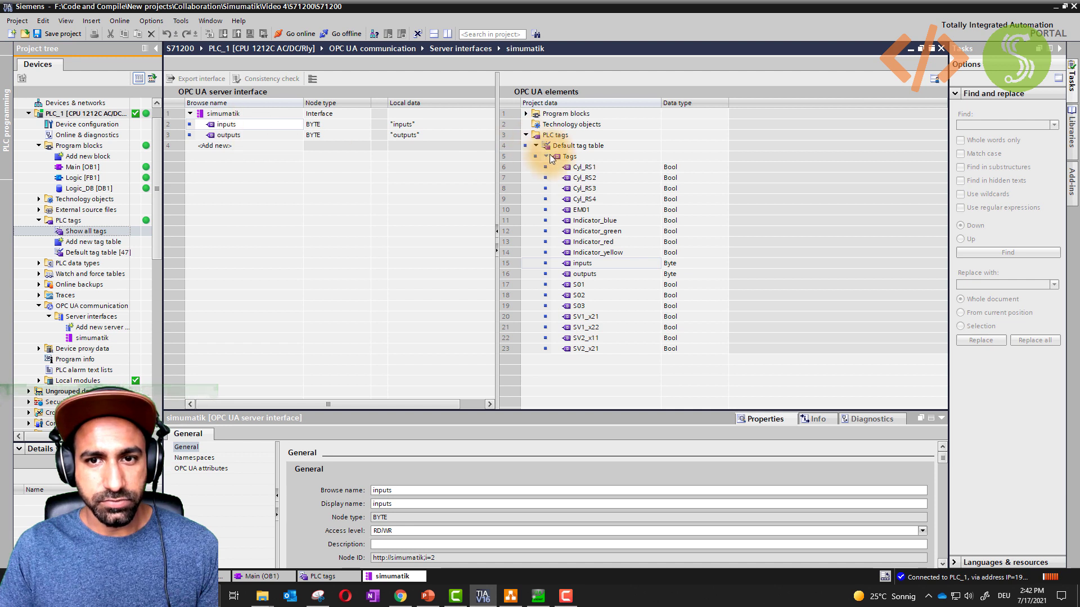
Back in the simumatik interface, inspect the inputs and outputs BYTE nodes' properties.
{"action": "left_click", "coordinate": [234, 125]}
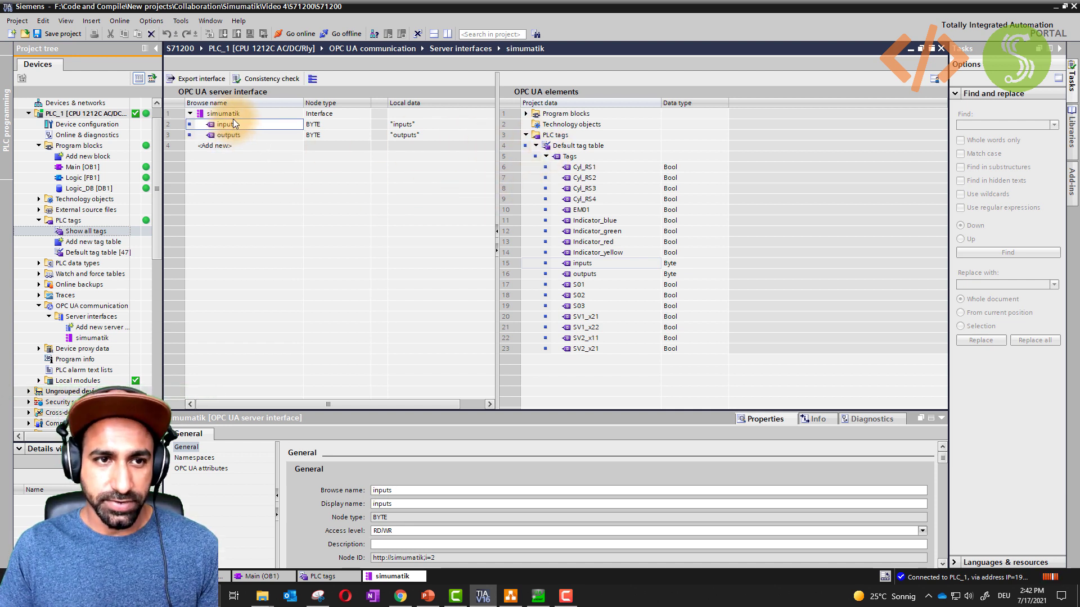
{"action": "left_click", "coordinate": [235, 115]}
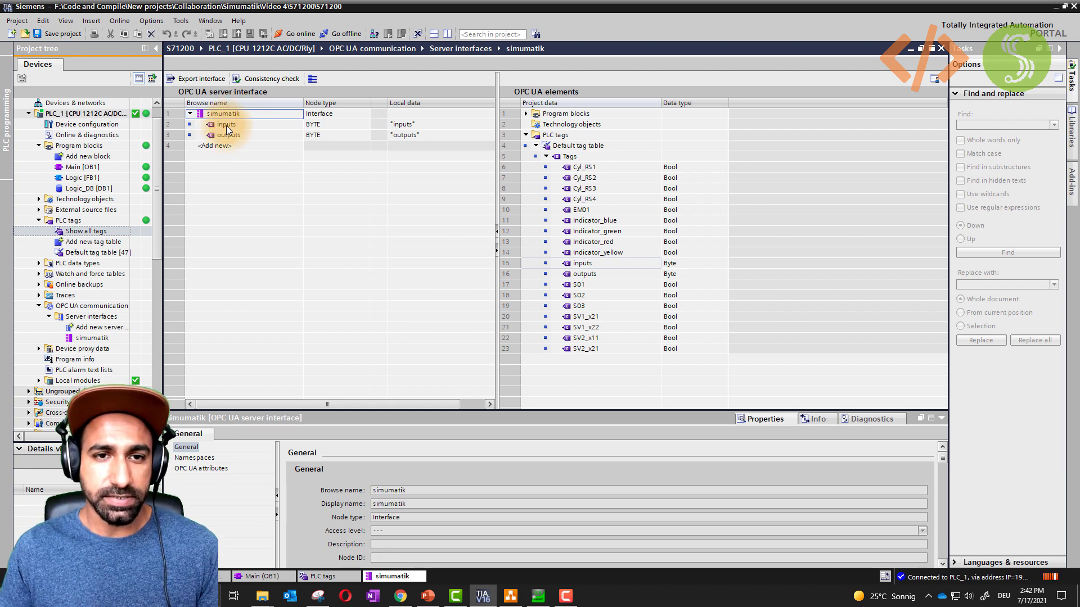
{"action": "left_click", "coordinate": [272, 127]}
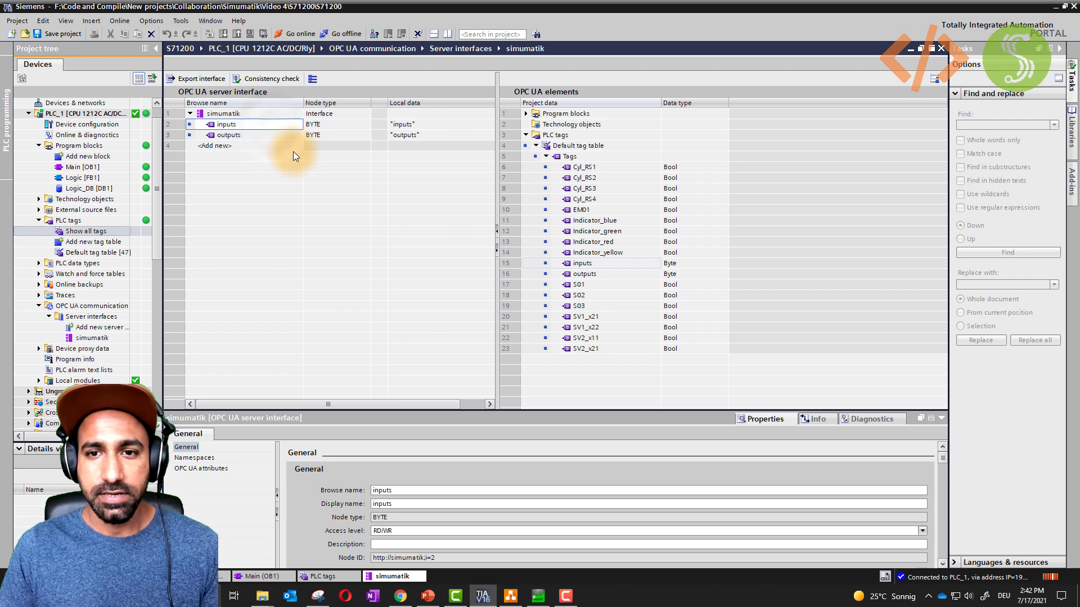